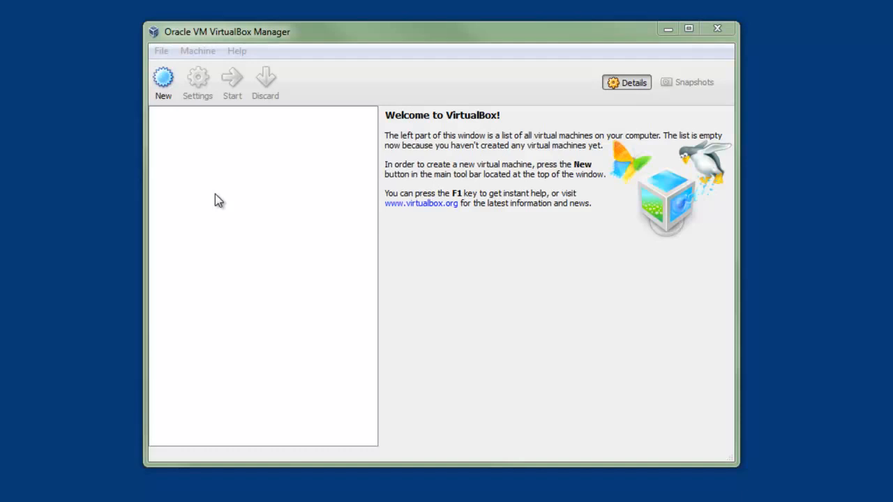
Step: Start a new VM named 'Windows 8' with version Windows 7 (64 bit) and continue to memory
left_click(164, 89)
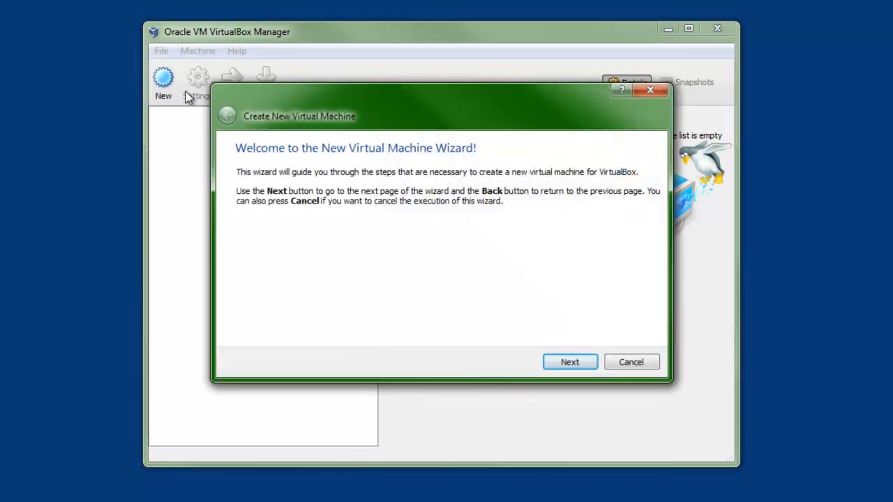
left_click(583, 357)
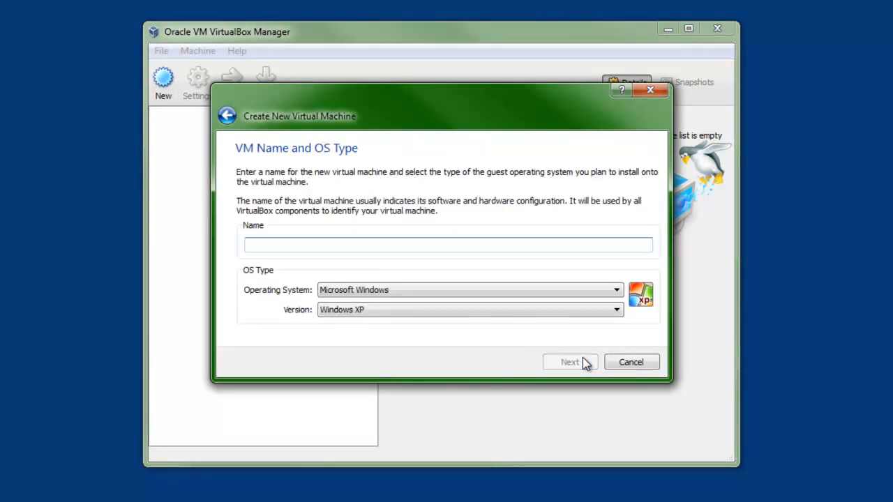
type("Windows 8")
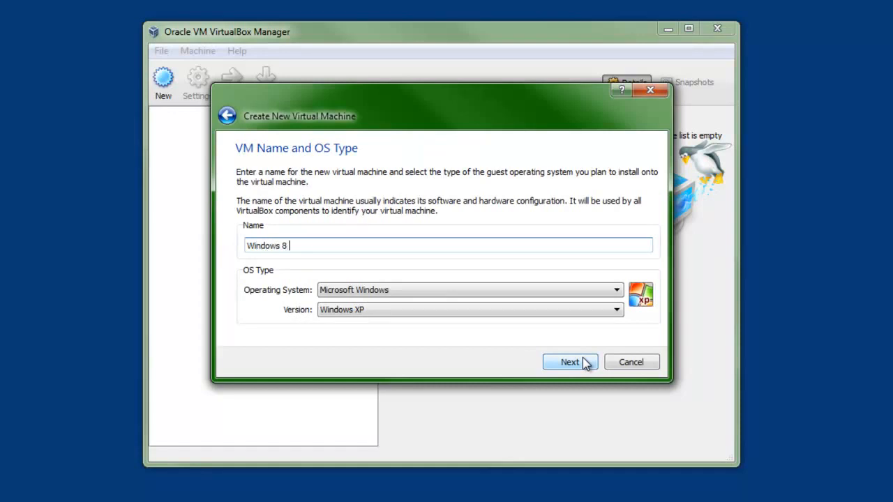
left_click(371, 313)
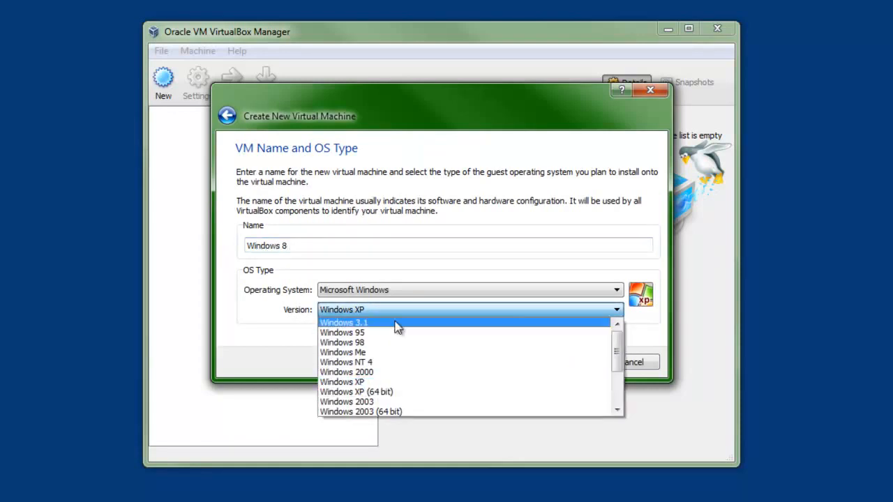
scroll(397, 328, "down", 3)
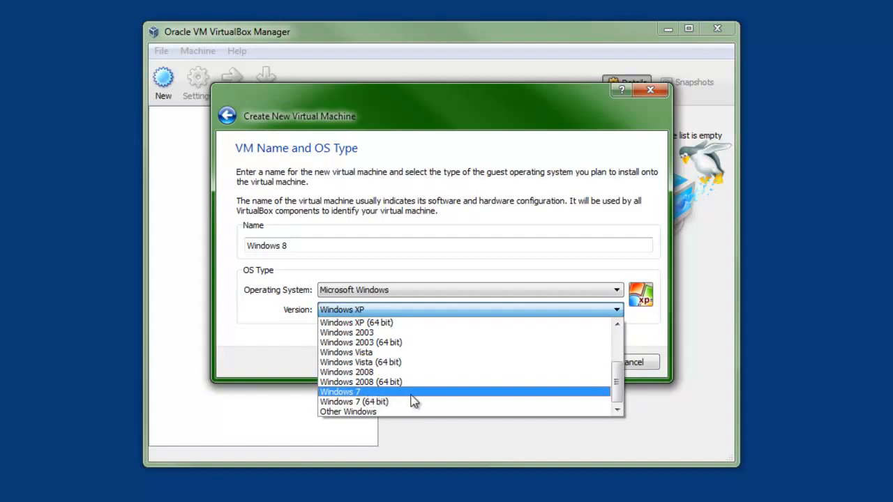
left_click(376, 406)
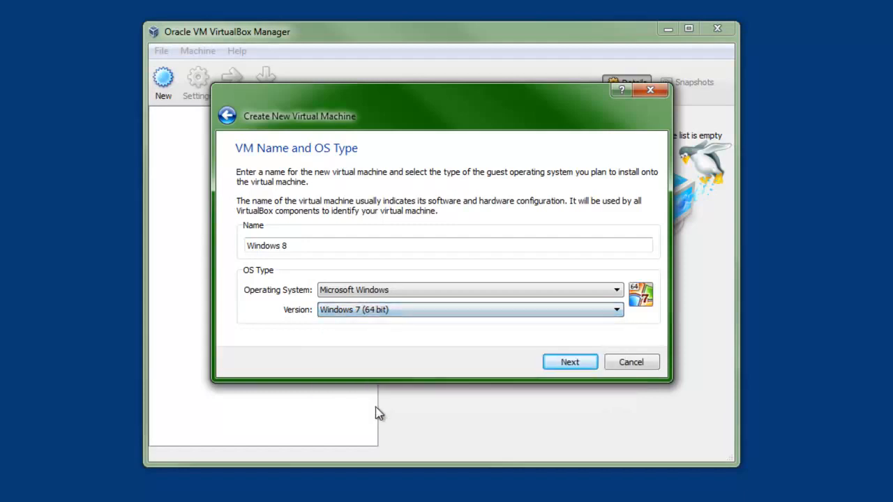
left_click(568, 364)
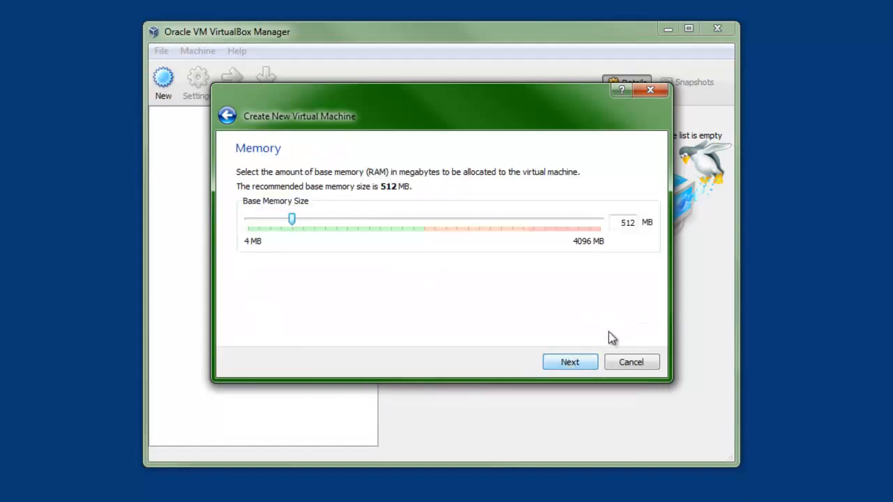
Step: Replace the recommended 512 MB base memory with 2000 MB
left_click_drag(616, 223, 663, 223)
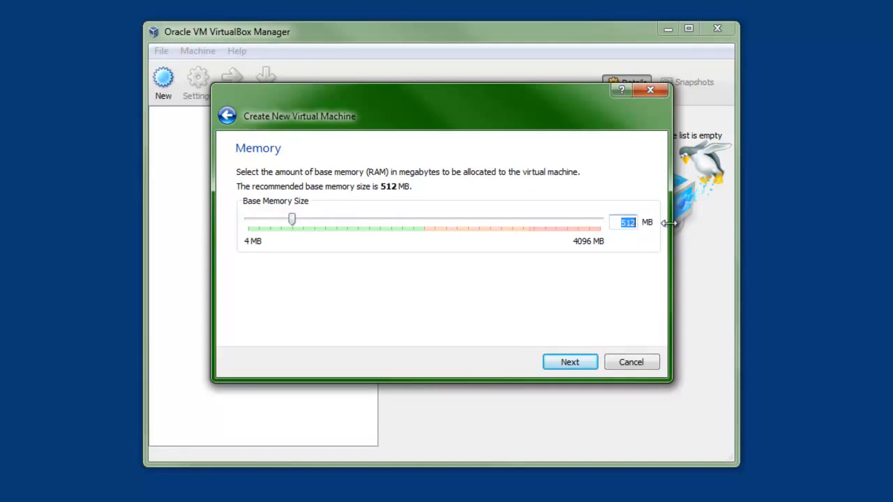
type("200")
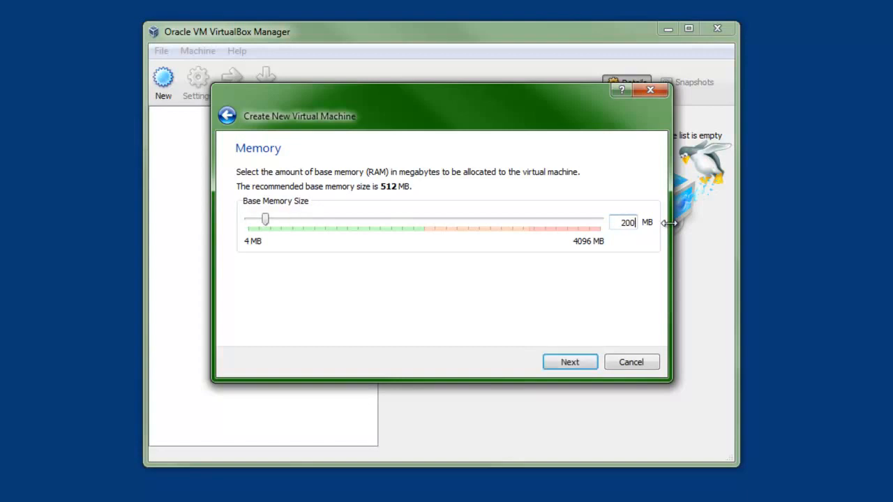
type("0")
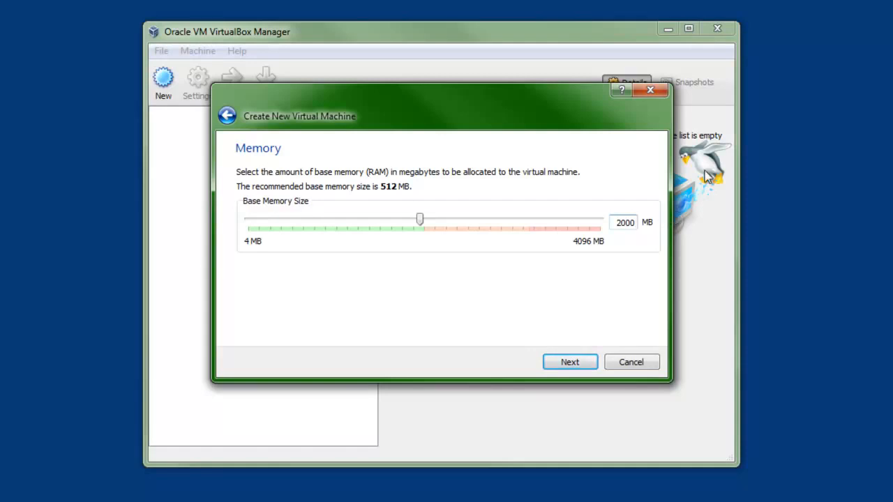
Step: Choose a new start-up hard disk, keeping the VDI file type and dynamic allocation
left_click(571, 367)
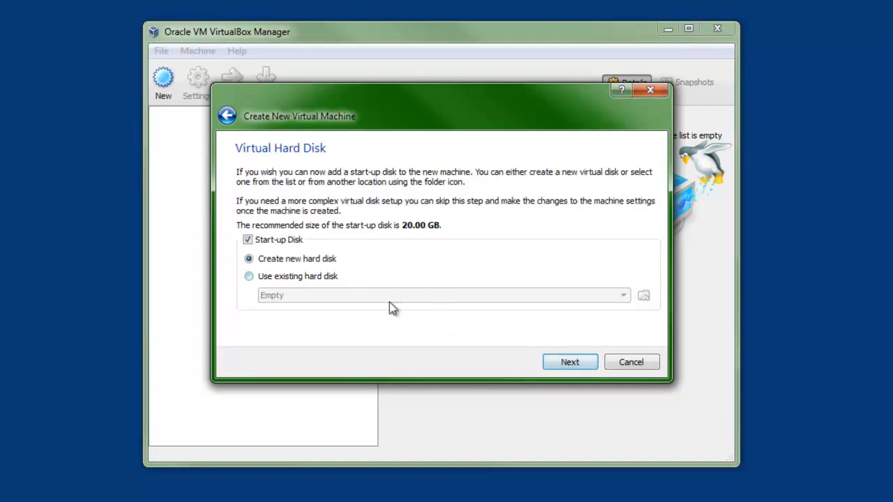
left_click(555, 360)
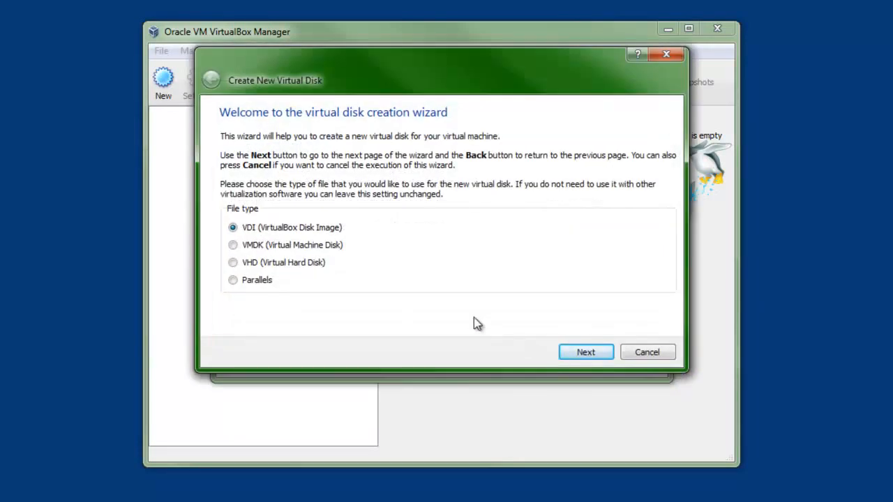
left_click(589, 354)
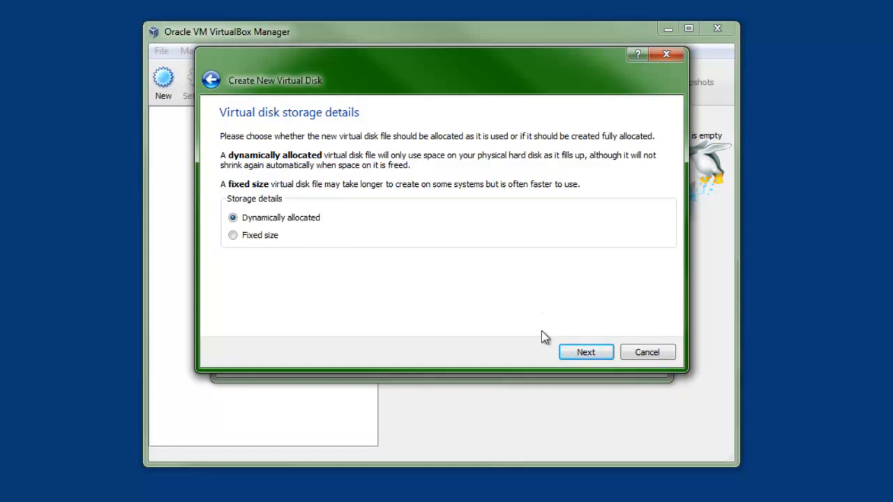
left_click(584, 353)
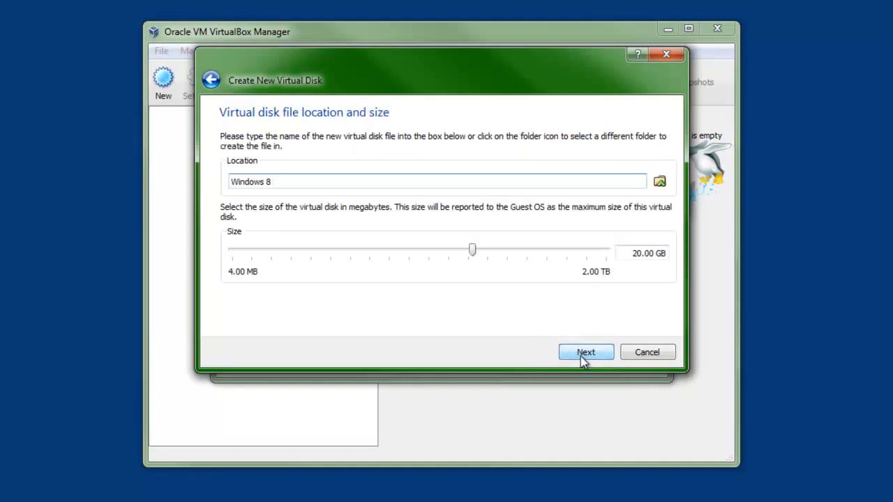
Step: Change the disk size to 30.00 GB and move on to the disk summary
left_click(644, 252)
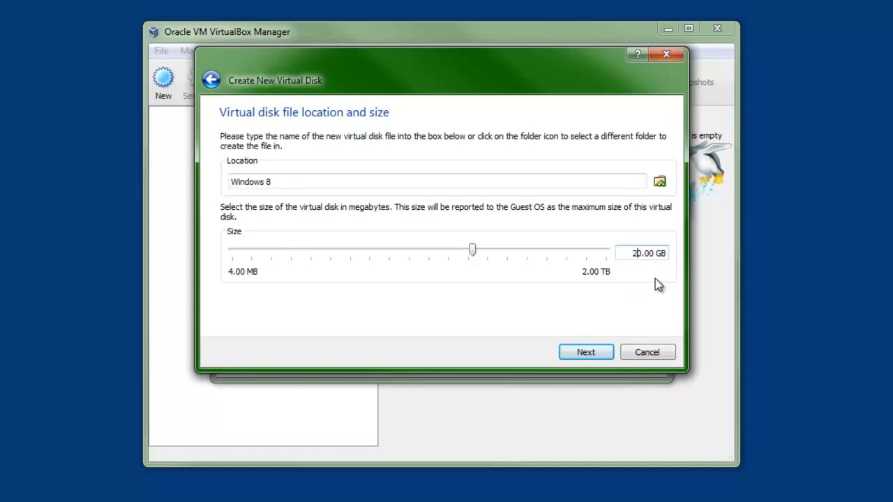
key("BackSpace")
type("3")
left_click(605, 352)
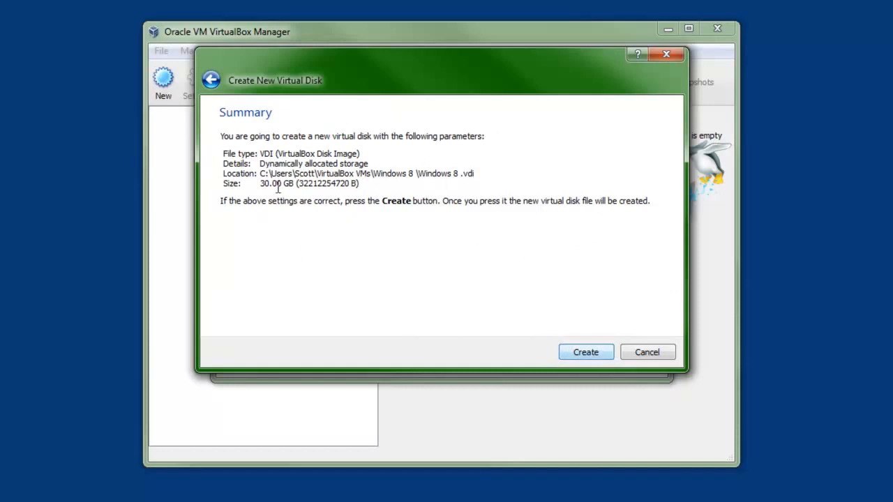
Step: Create the 30 GB disk and the Windows 8 machine, then bring up its Settings
left_click(585, 352)
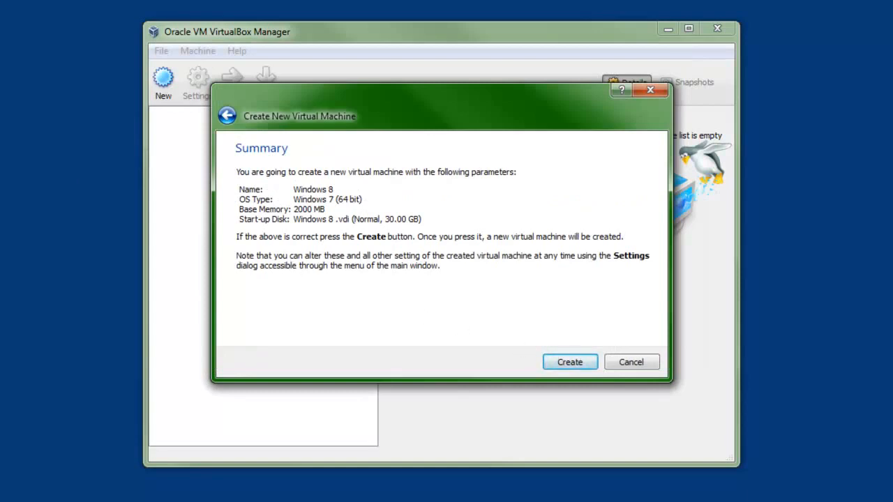
left_click(567, 364)
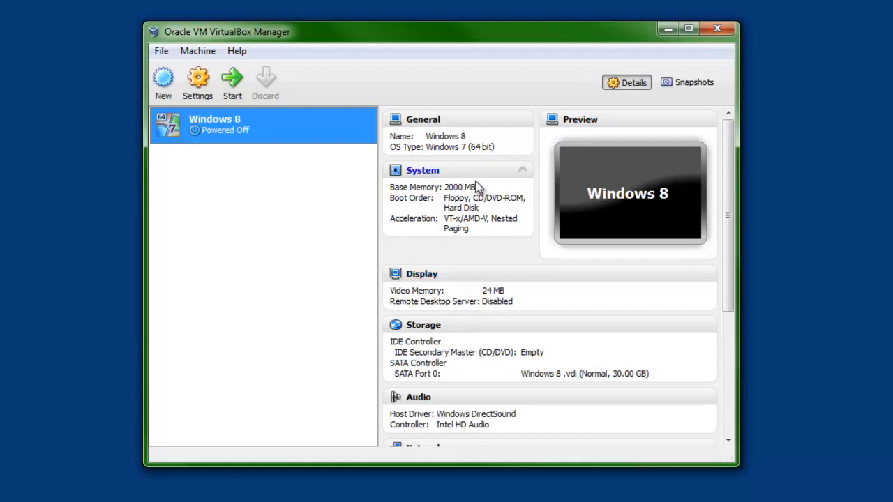
left_click(198, 96)
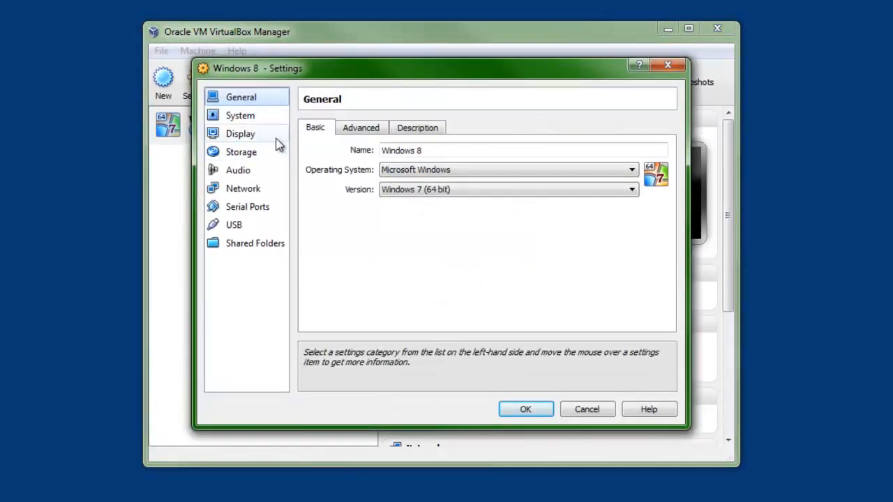
Step: Under System > Processor, give the VM 4 processors and a 59% execution cap
left_click(279, 118)
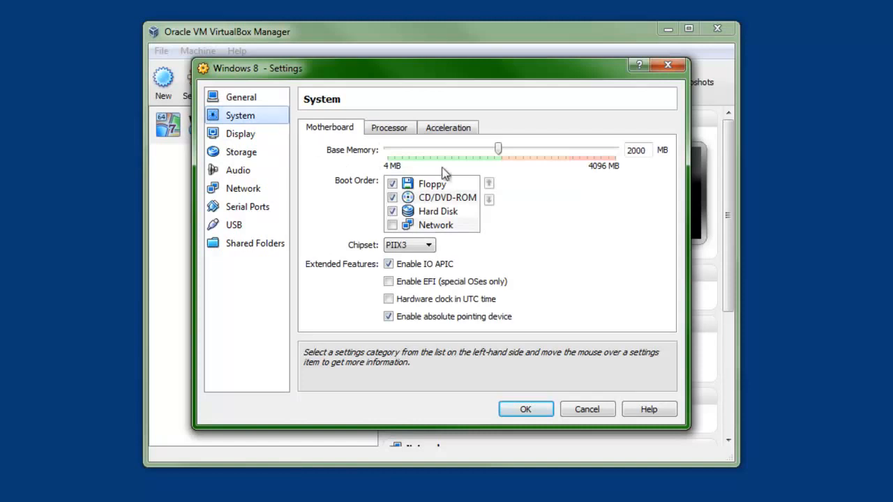
left_click(399, 129)
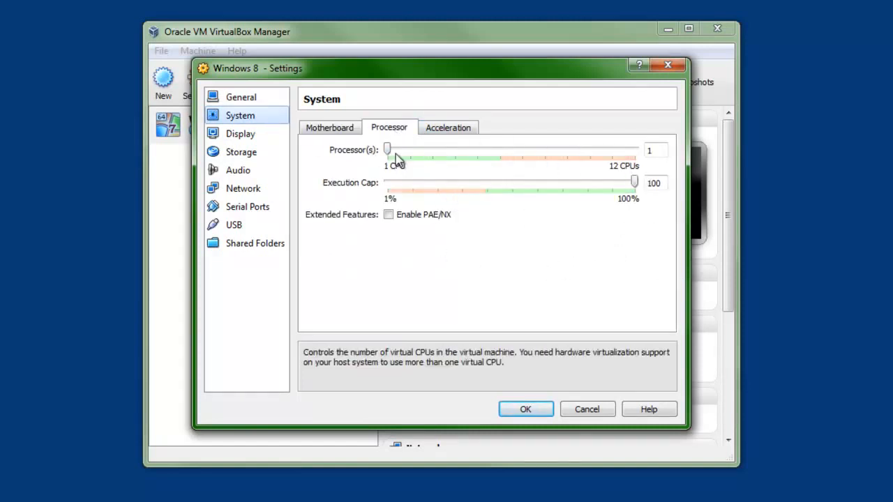
left_click_drag(402, 151, 454, 149)
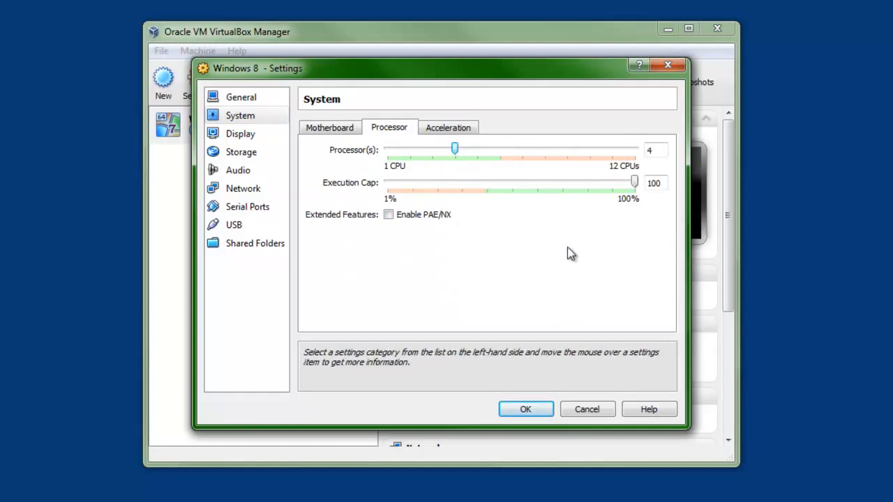
mouse_move(635, 183)
left_mouse_down()
mouse_move(513, 185)
mouse_move(536, 195)
mouse_move(638, 184)
left_mouse_up()
left_click(330, 136)
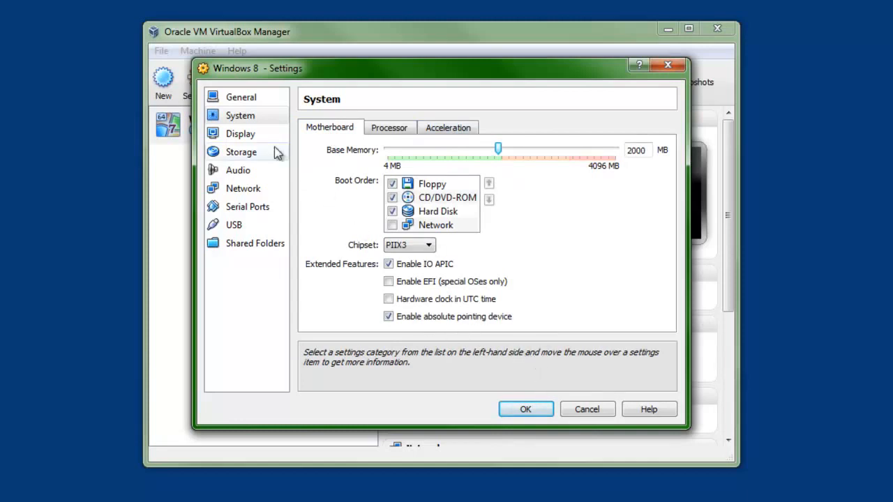
left_click(259, 135)
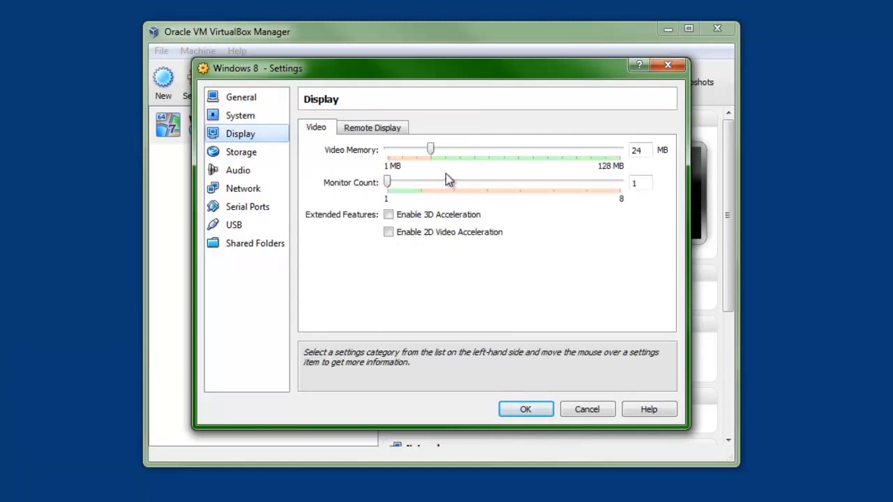
Step: Edit the 24 MB video memory value, resetting it and raising it toward the maximum
double_click(636, 150)
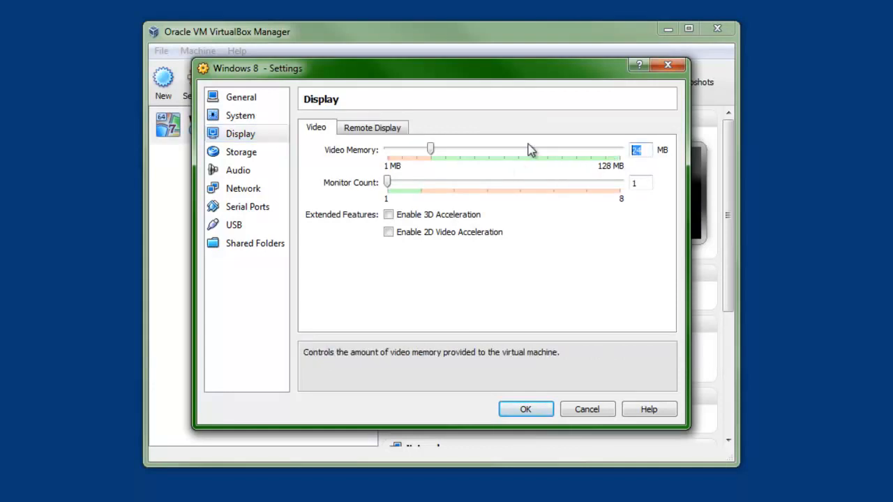
type("51")
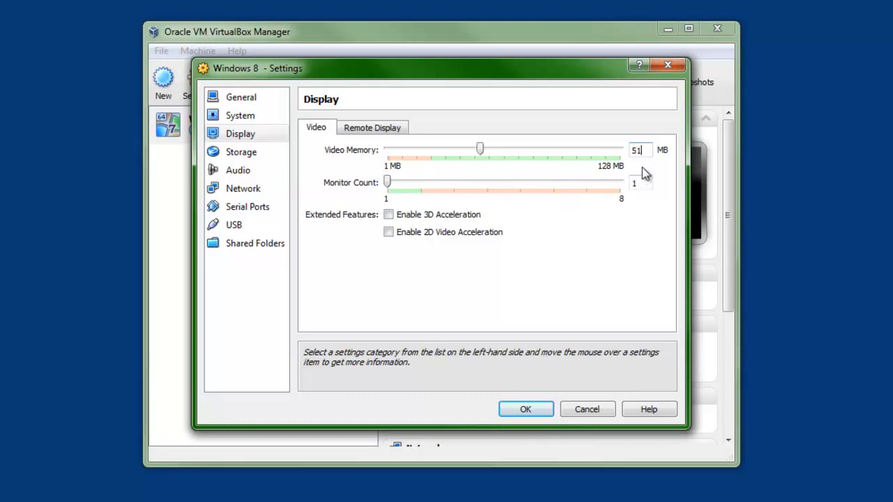
key("BackSpace")
key("BackSpace")
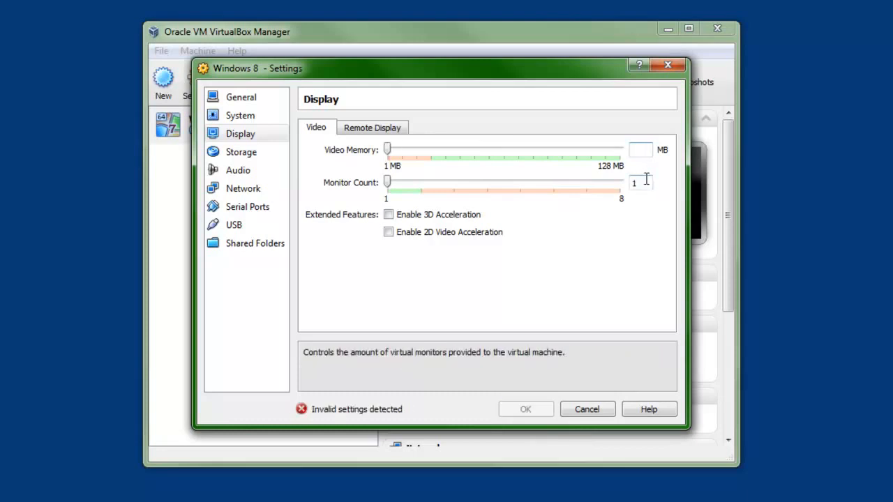
type("51")
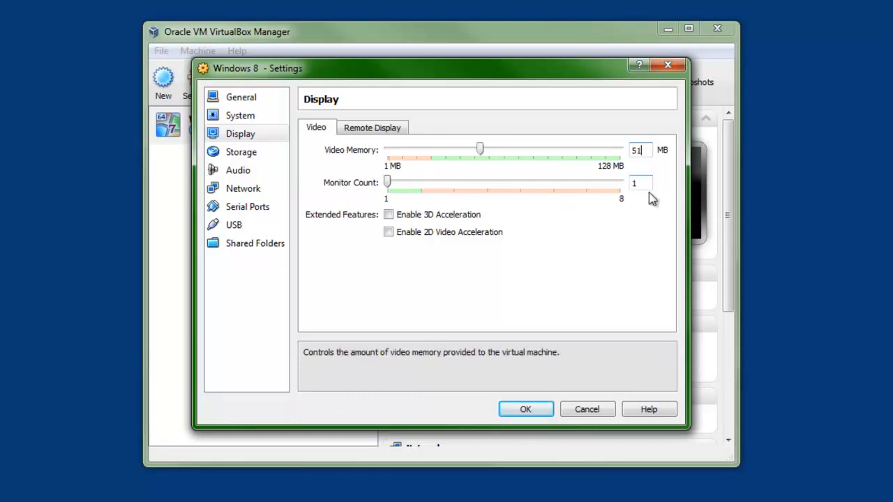
key("BackSpace")
key("BackSpace")
type("0")
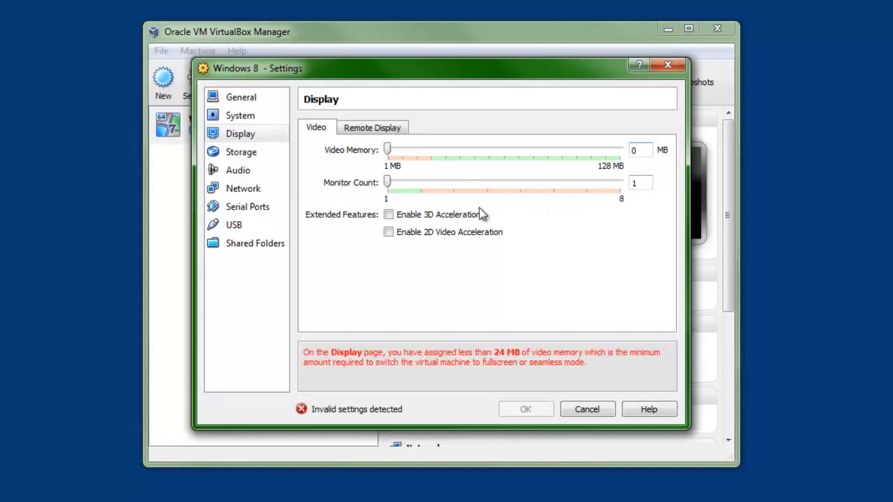
left_click(389, 150)
left_click_drag(462, 155, 627, 157)
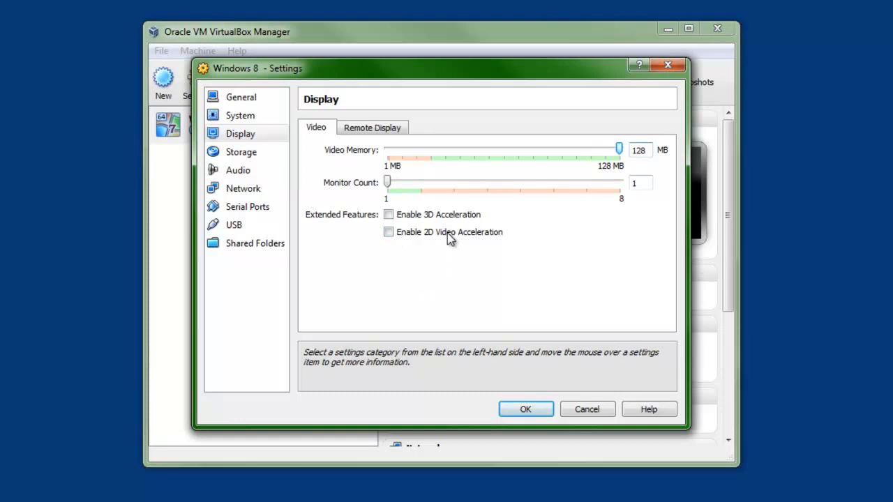
Step: Enable 3D and 2D video acceleration, set video memory to 173 MB, and save
left_click(423, 219)
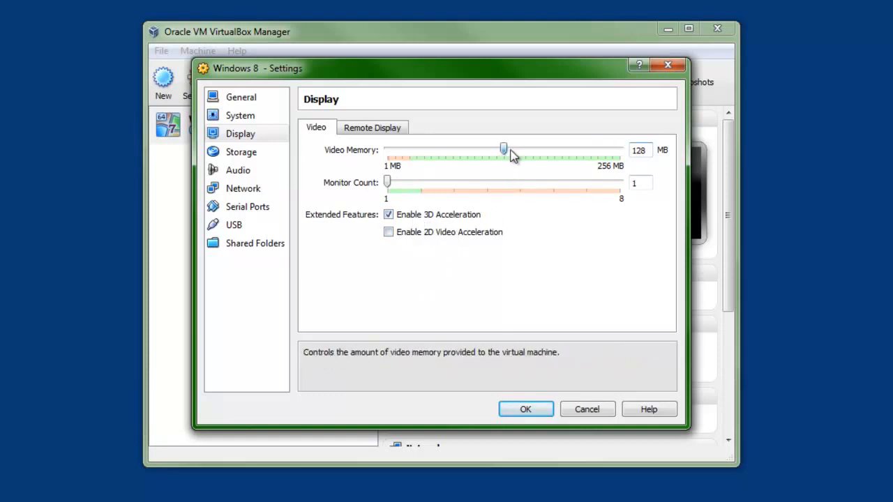
left_click_drag(508, 152, 620, 151)
left_click(474, 234)
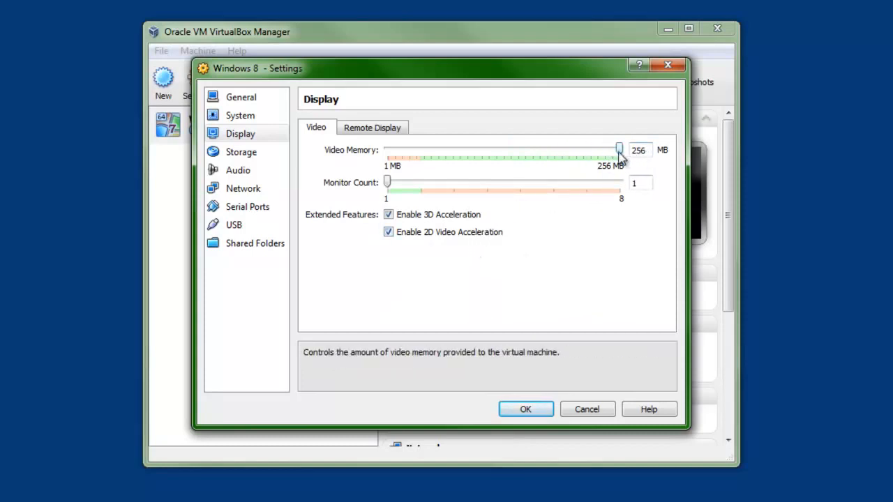
left_click_drag(619, 152, 545, 154)
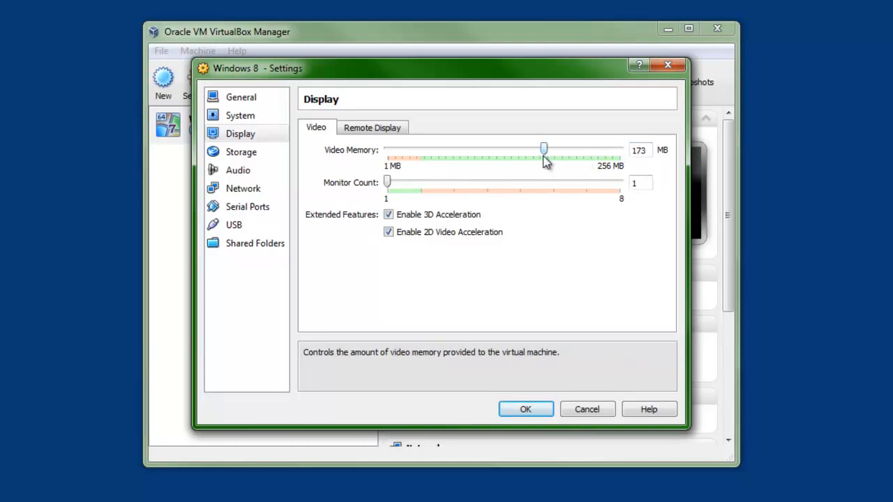
left_click(381, 133)
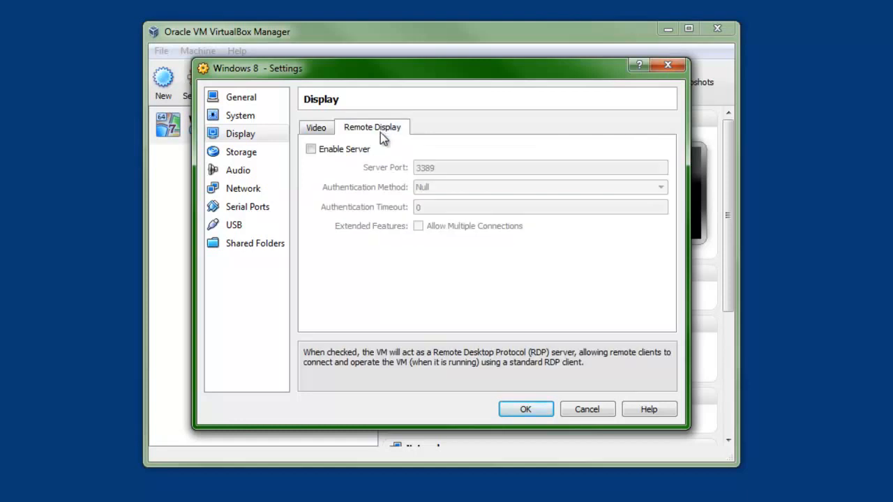
left_click(315, 130)
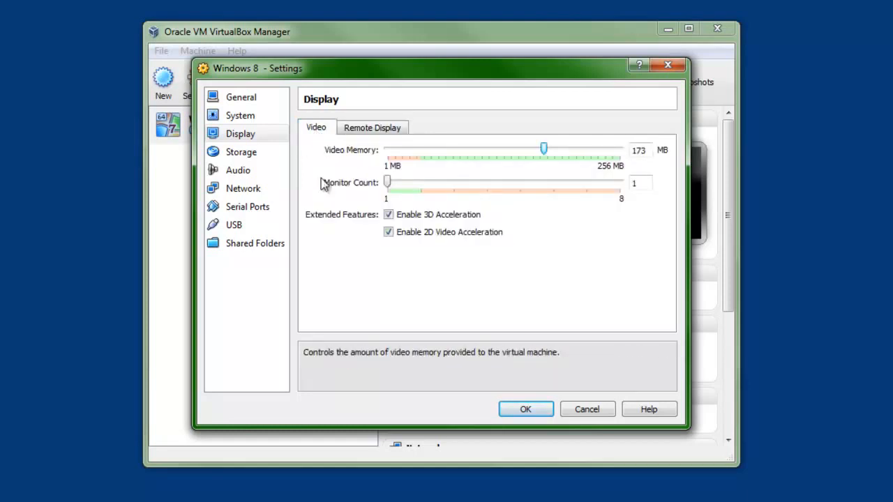
left_click(526, 411)
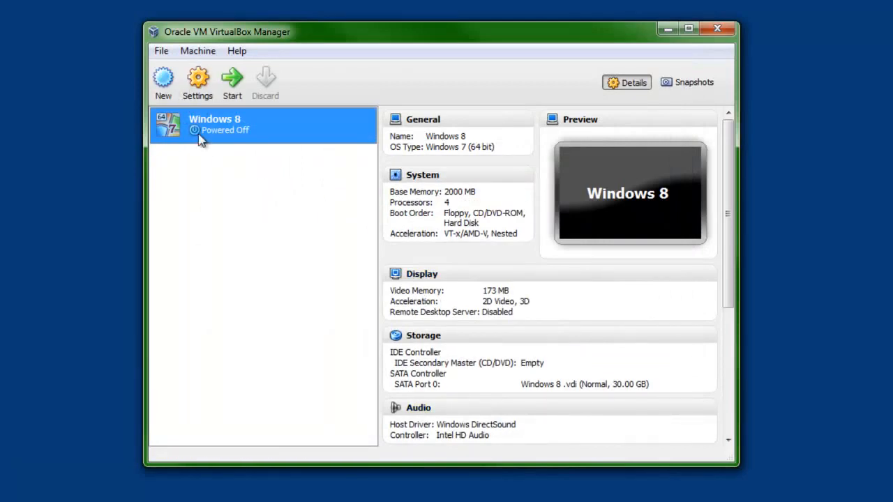
Step: Start the Windows 8 VM booting from the 64-bit Windows Developer Preview ISO
left_click(230, 80)
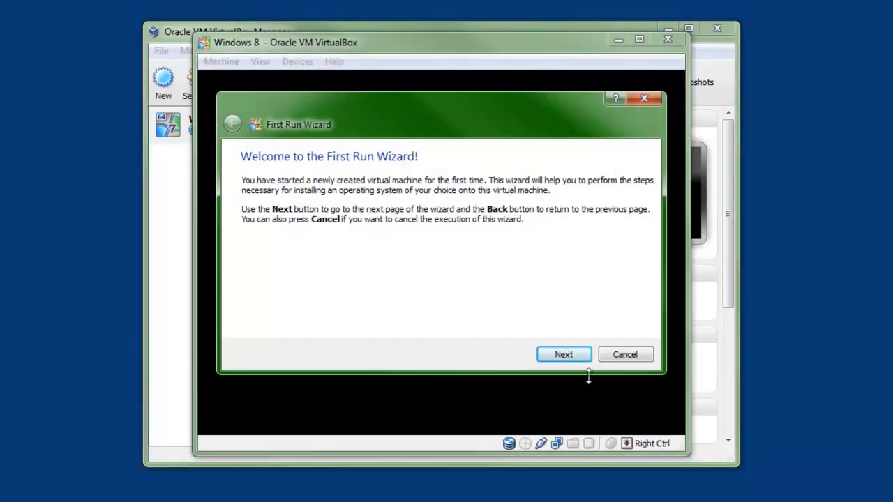
left_click(556, 358)
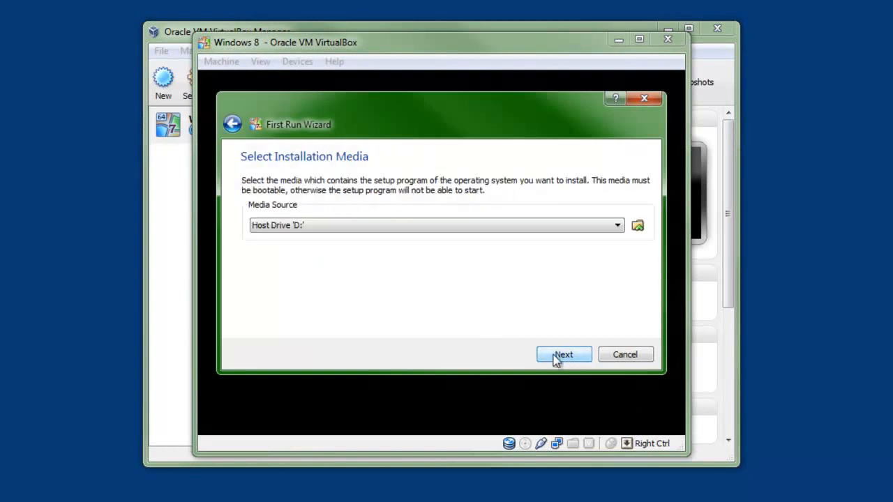
left_click(637, 225)
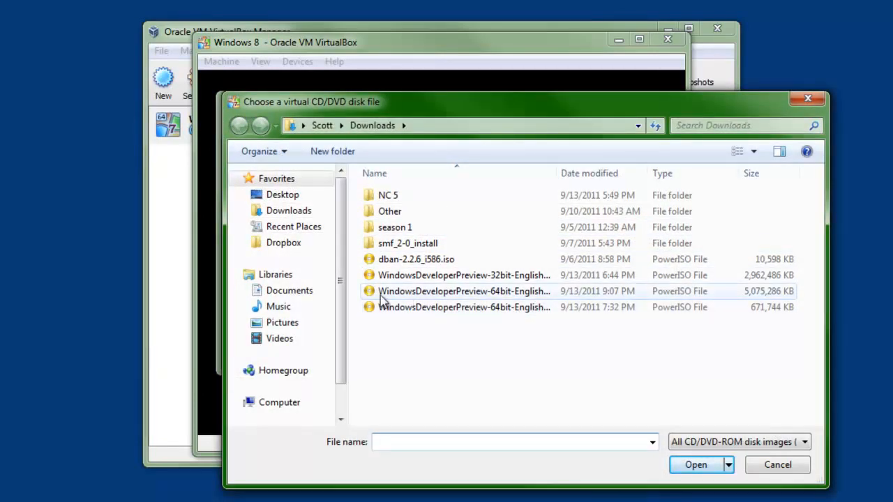
double_click(558, 291)
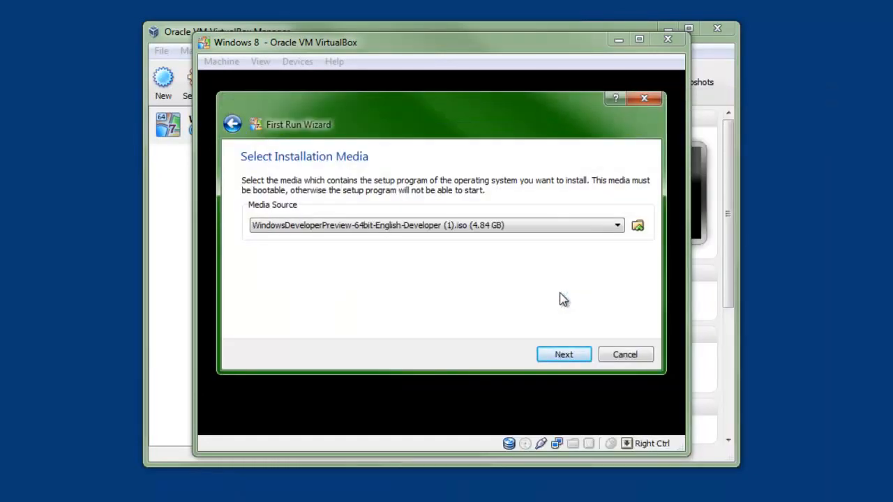
left_click(565, 364)
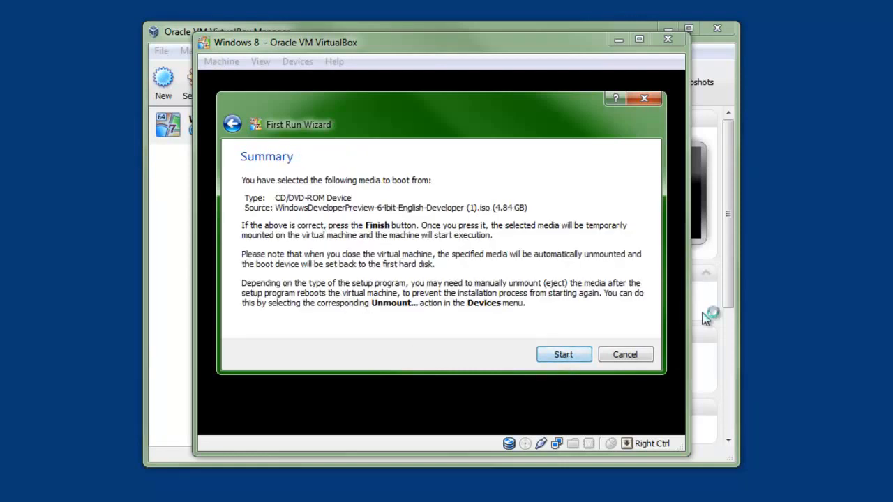
left_click(564, 356)
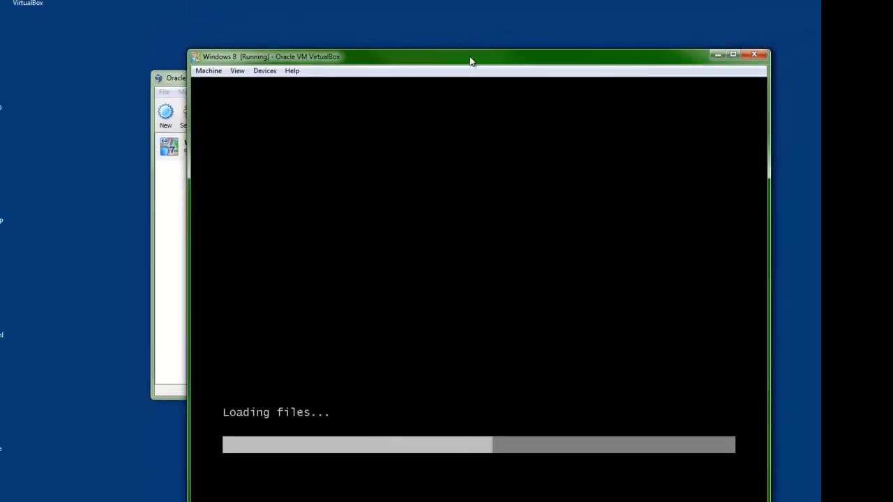
left_click_drag(473, 60, 412, 28)
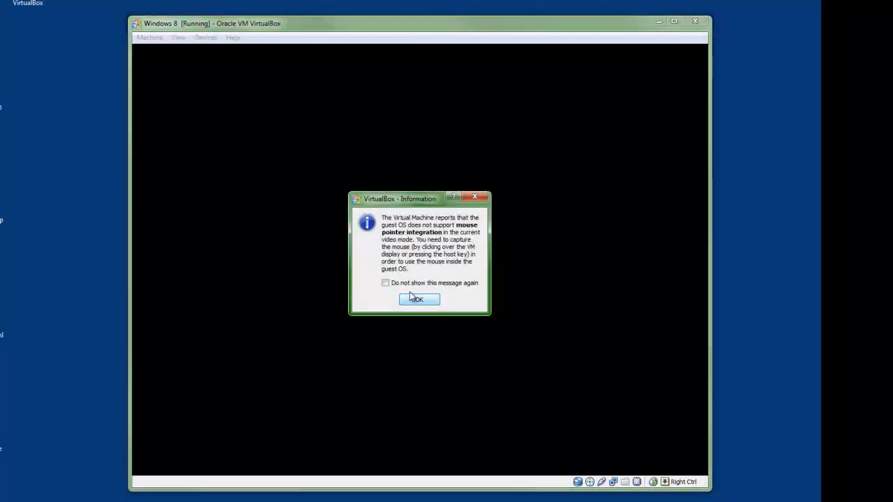
Step: Dismiss the mouse integration notice, keep the English language defaults, and choose Install now
left_click(419, 302)
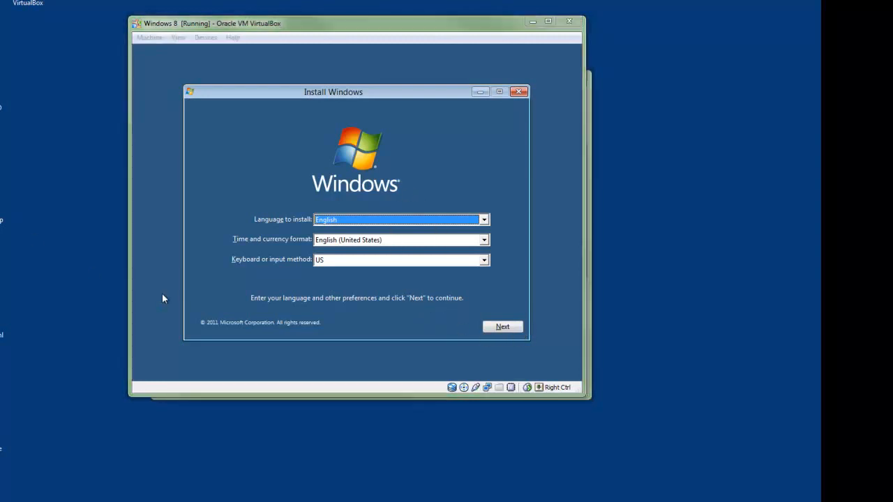
left_click(506, 328)
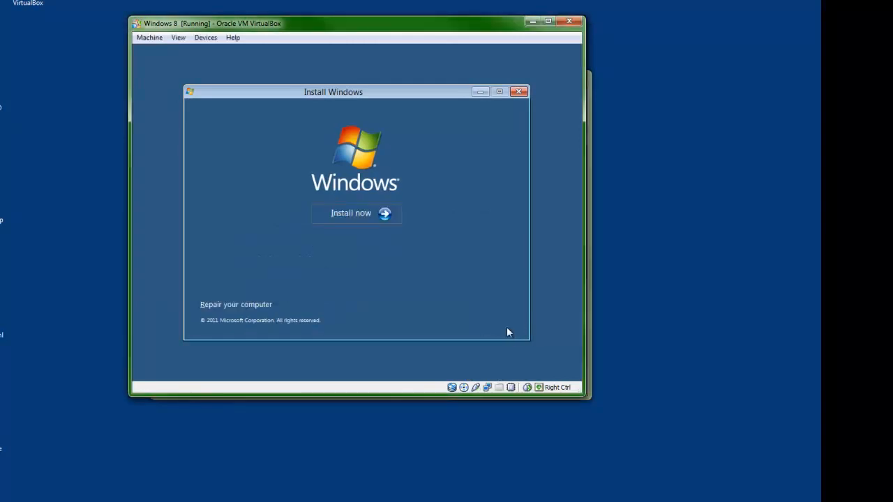
left_click(370, 218)
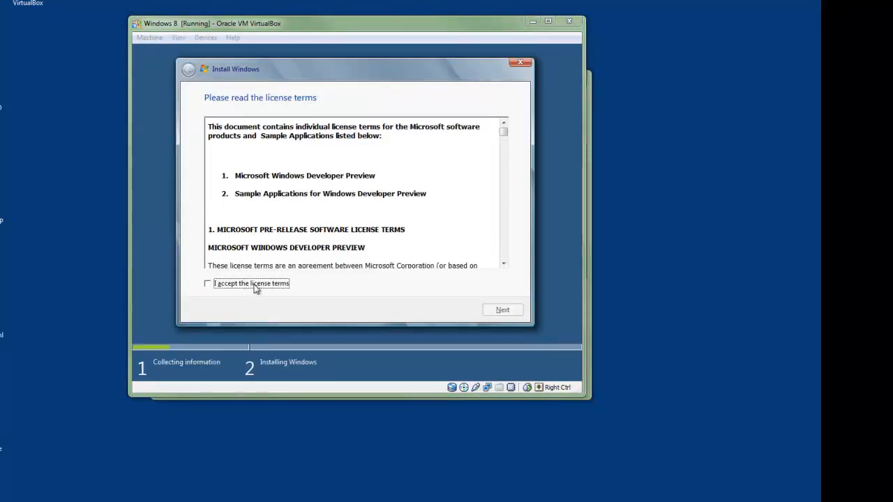
Step: Accept the Windows license terms and choose a Custom (advanced) install
left_click(255, 284)
left_click(502, 310)
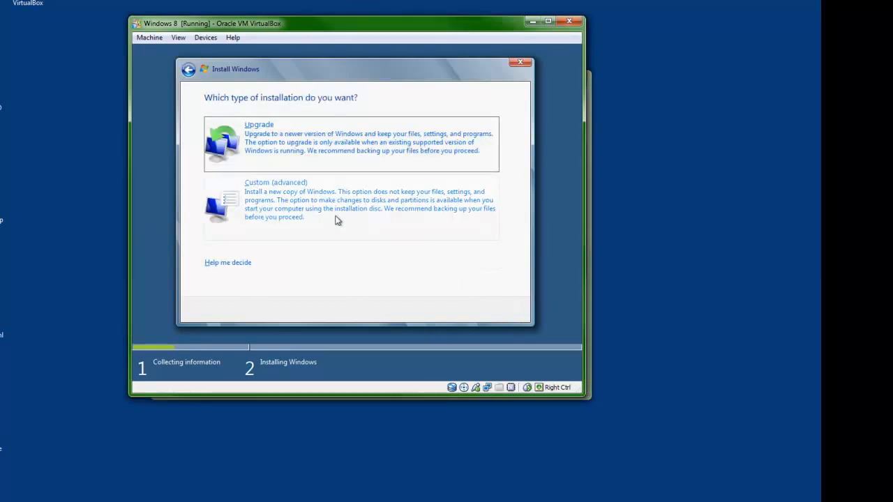
left_click(311, 226)
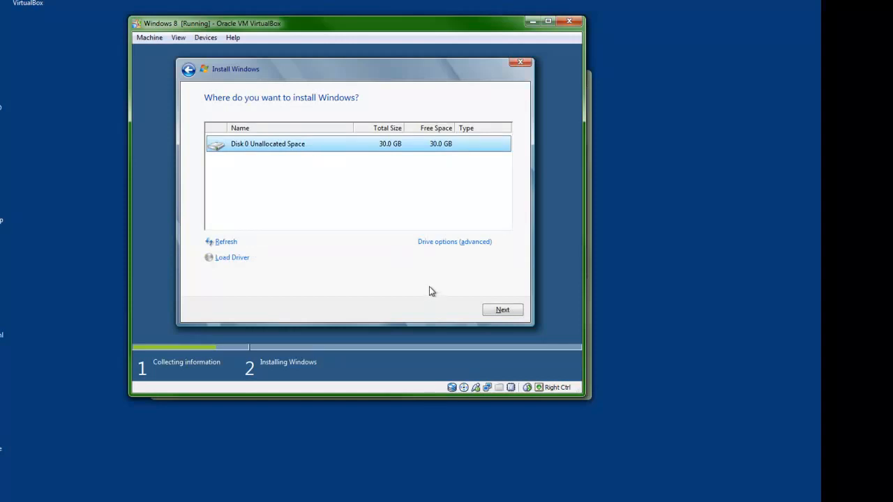
Step: Create a new full-size 30720 MB partition on Disk 0, allowing extra system partitions
left_click(432, 244)
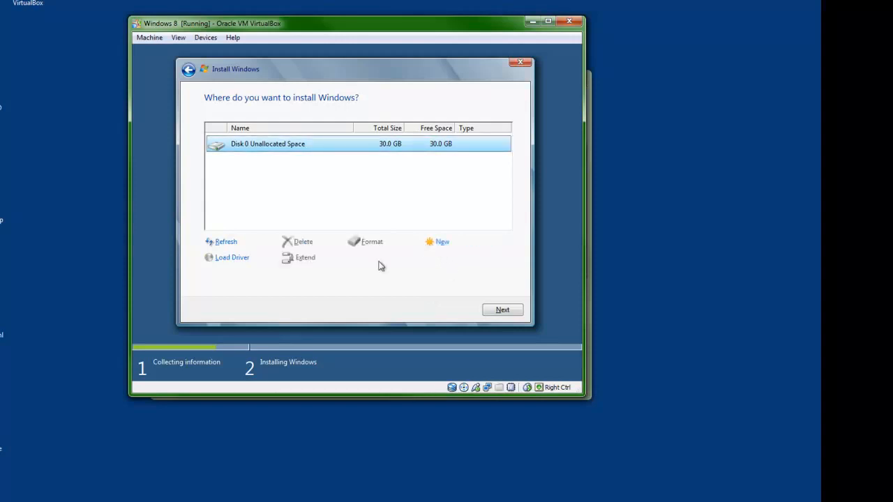
left_click(443, 243)
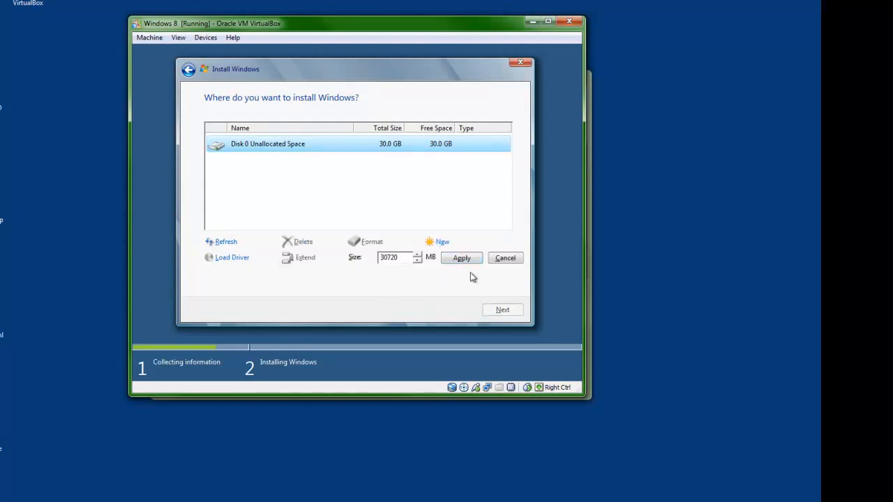
left_click(468, 260)
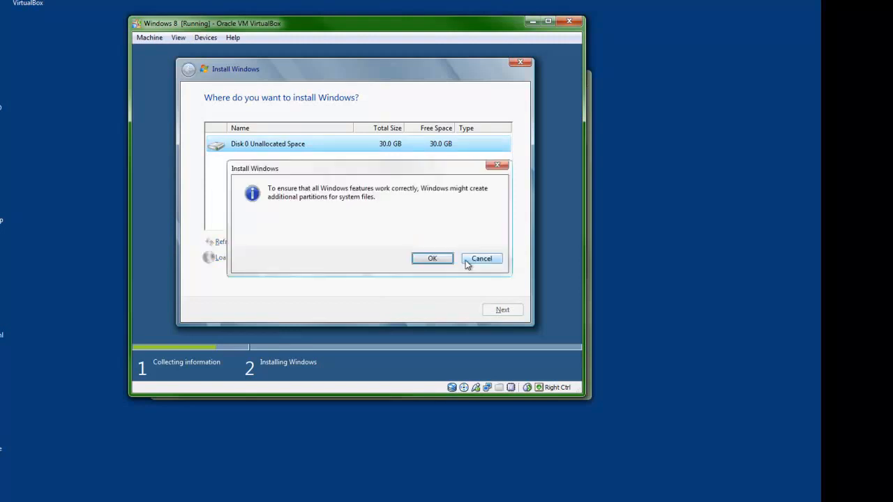
left_click(433, 258)
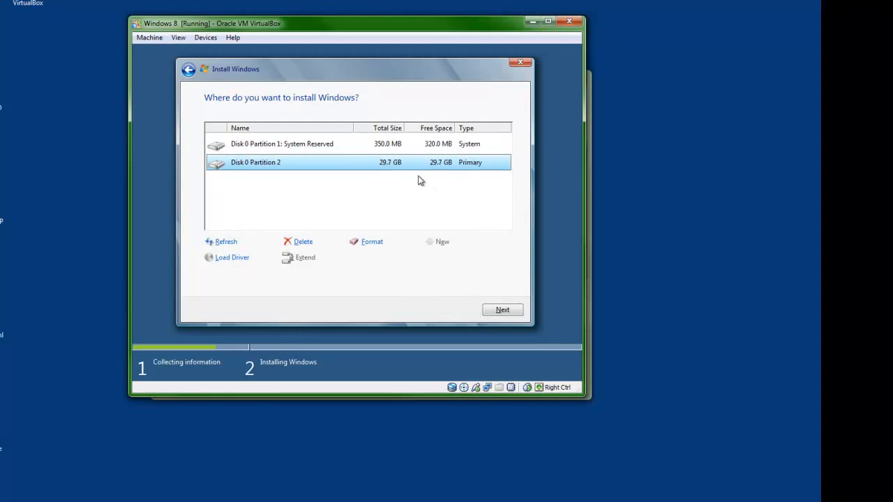
Step: Install Windows onto Disk 0 Partition 2
left_click(508, 311)
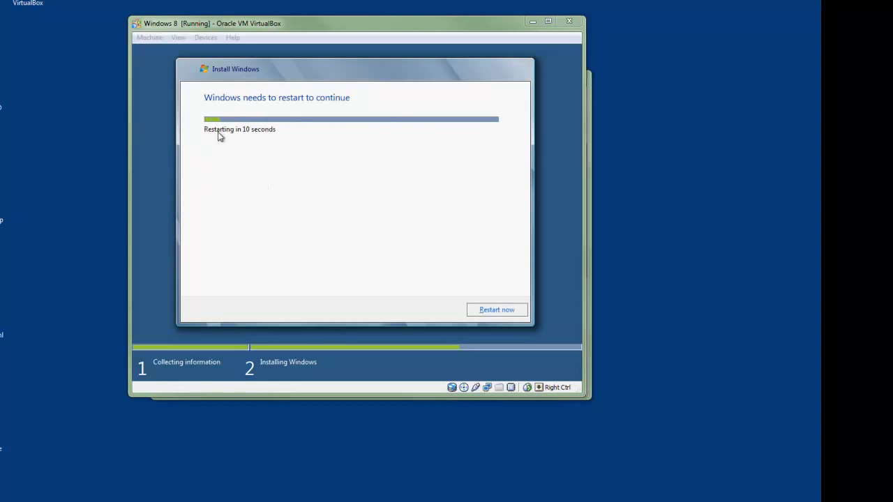
Step: Restart the VM now and dismiss the mouse-integration notice permanently with 'Do not show this message again'
left_click(496, 311)
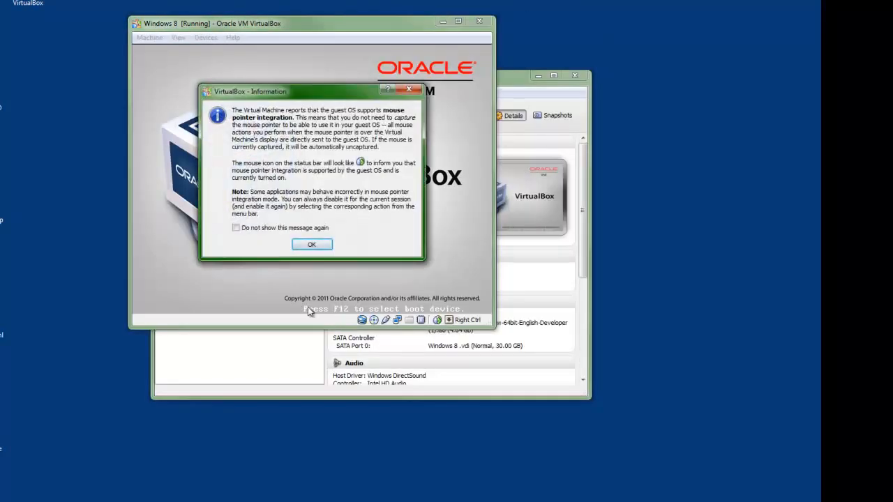
left_click(315, 244)
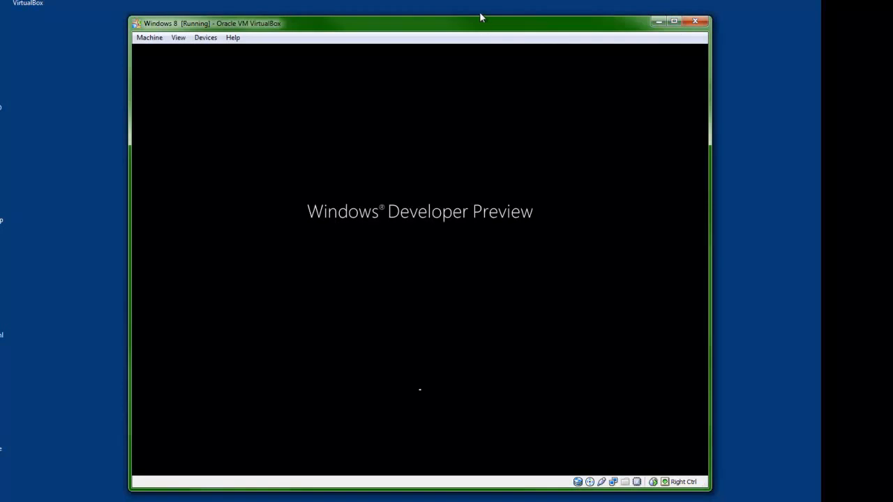
left_click_drag(488, 32, 484, 30)
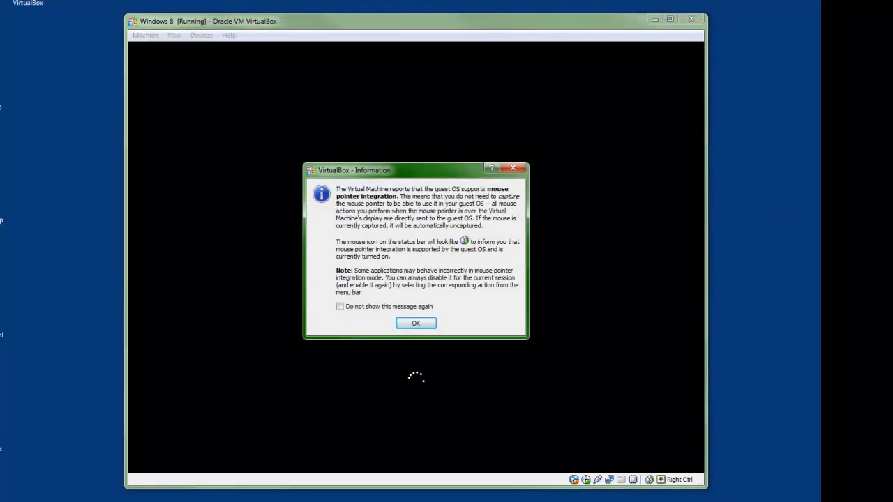
left_click(382, 307)
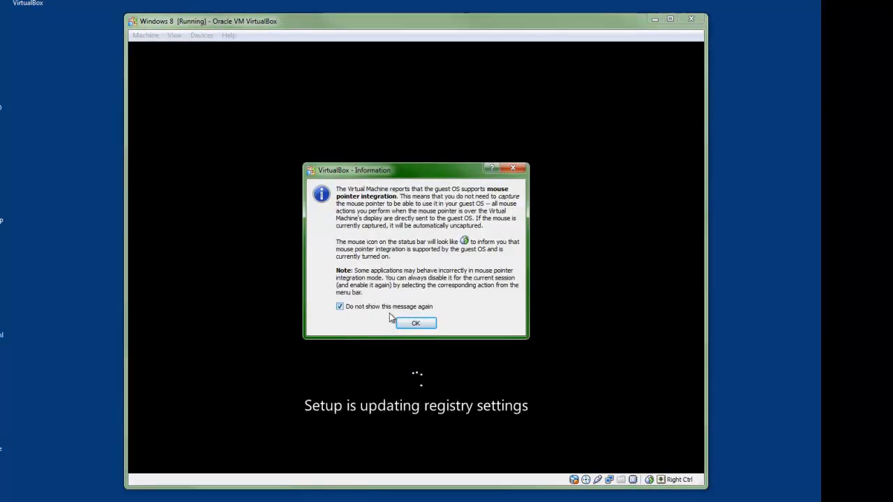
left_click(415, 323)
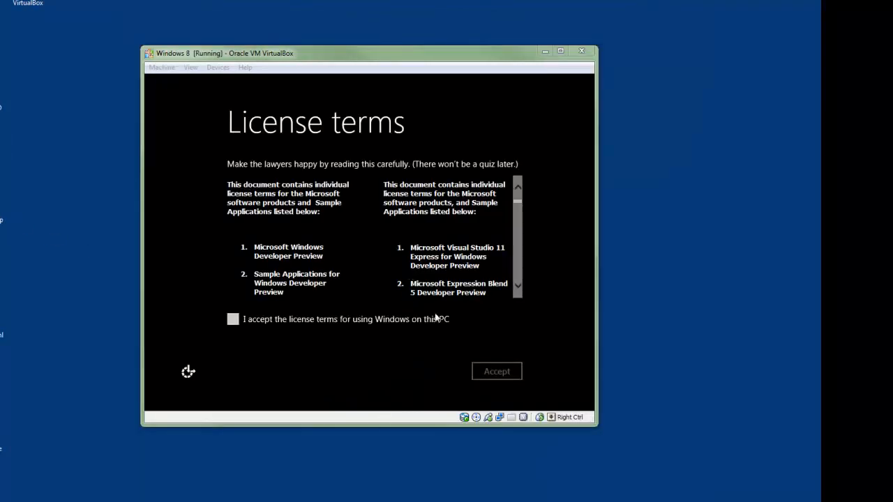
Step: Accept the Windows licence, name the PC 'Windows8-VIRT', and choose express settings
left_click(236, 321)
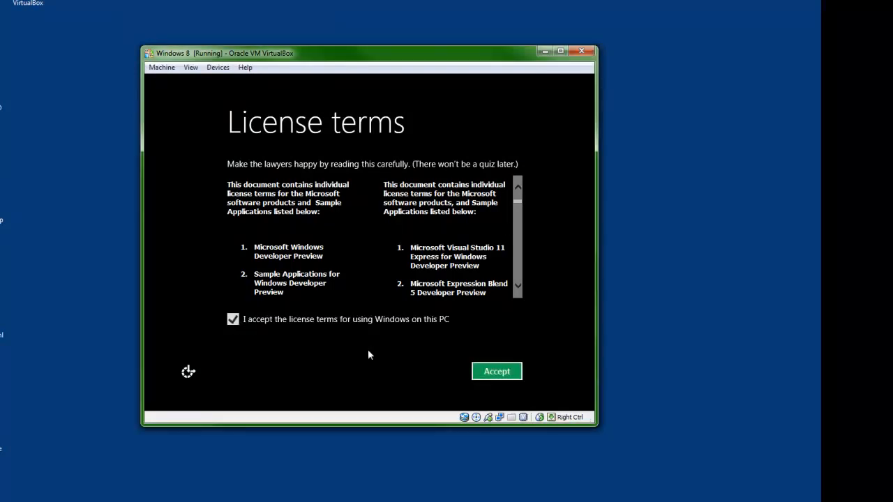
left_click(497, 372)
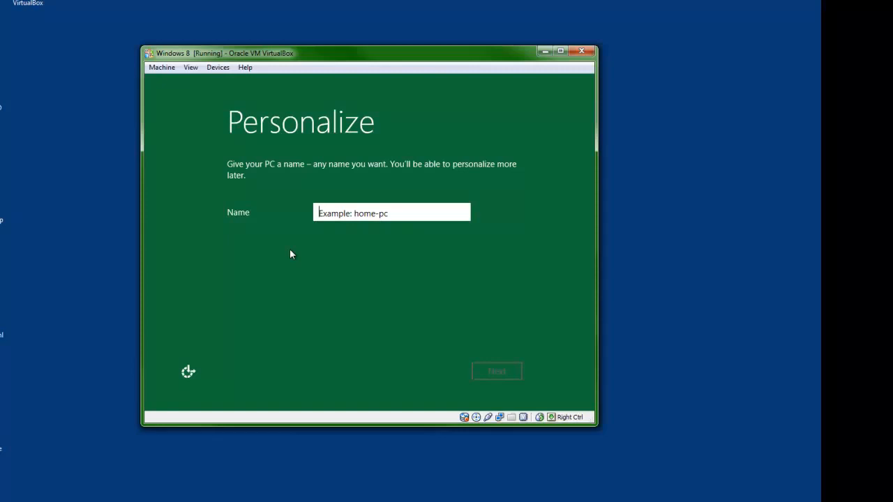
type("Windo")
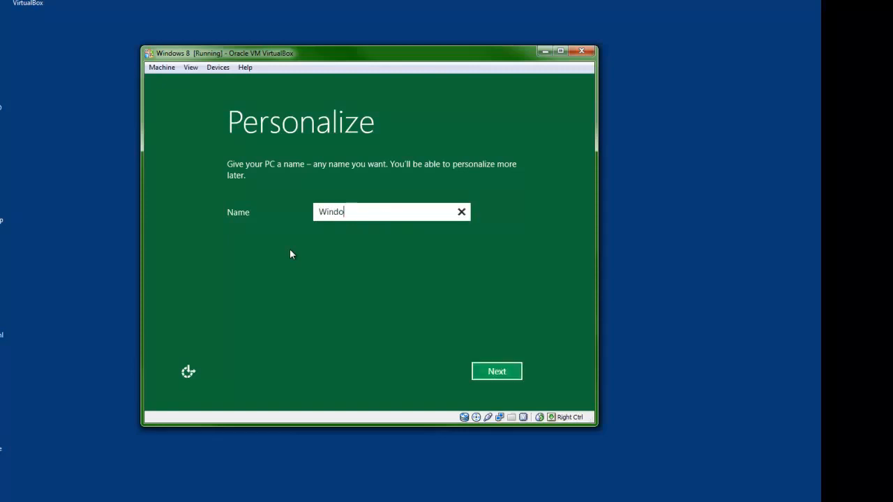
type("ws8")
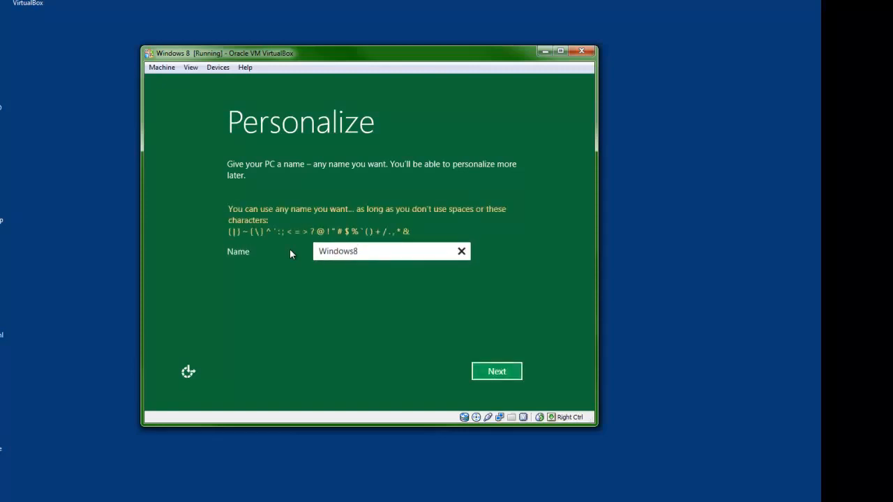
type("-VIRT")
left_click(503, 379)
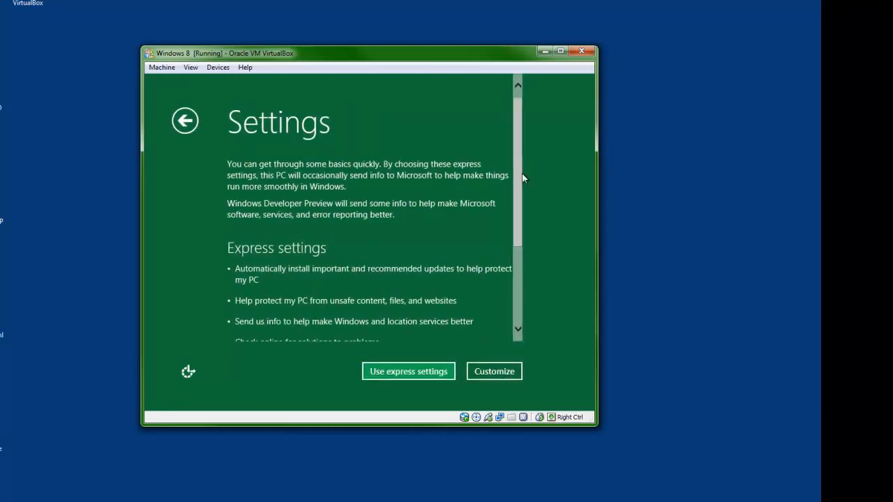
left_click_drag(516, 194, 513, 293)
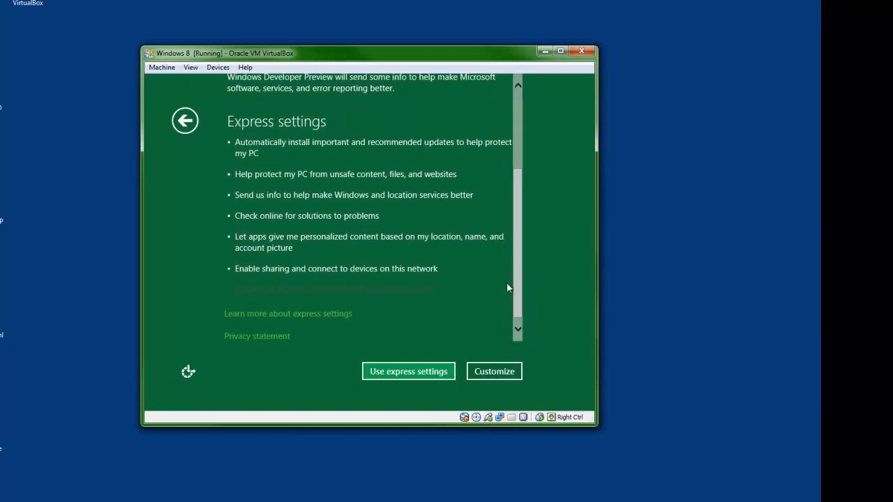
left_click(452, 372)
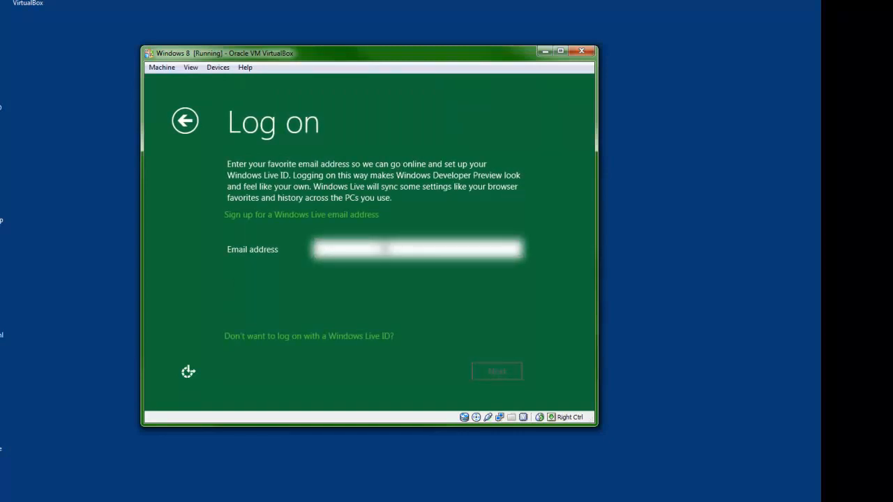
Step: Enter the Windows Live email address and the account password, then continue
type("****")
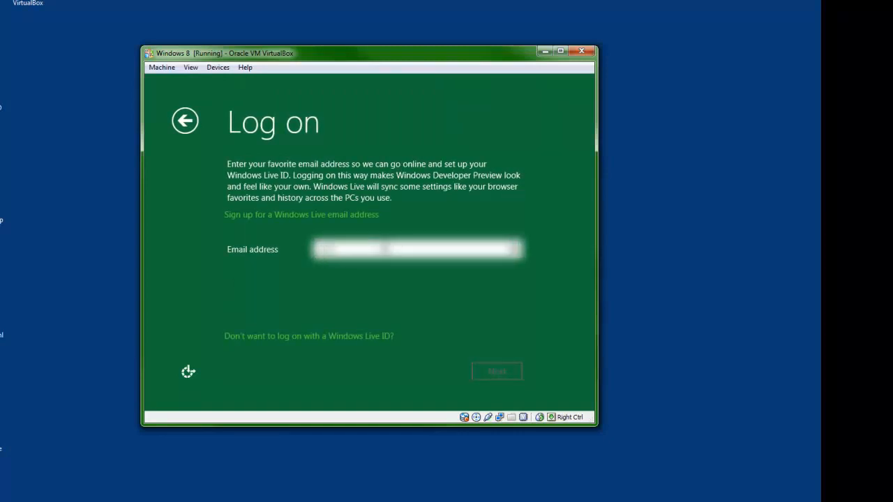
type("********")
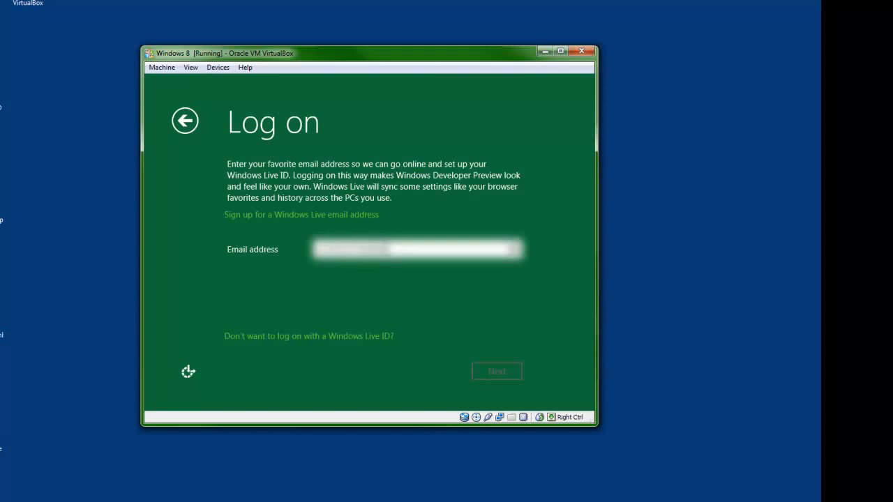
type("****")
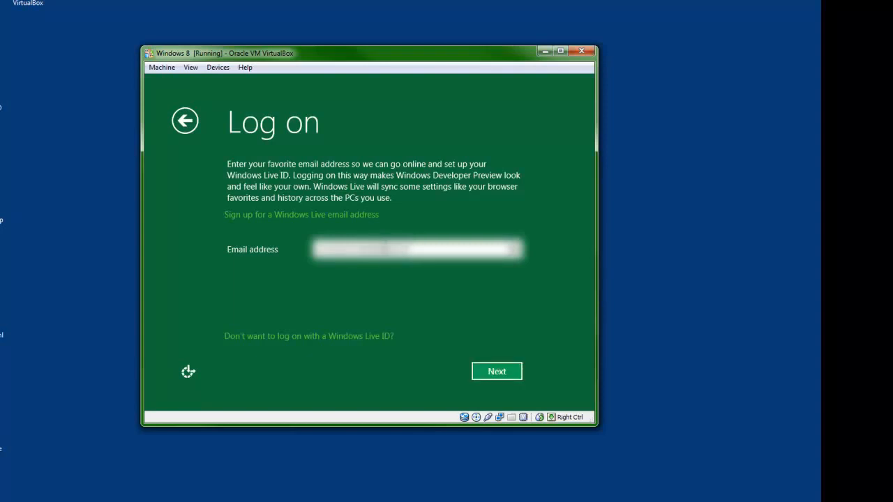
key("Return")
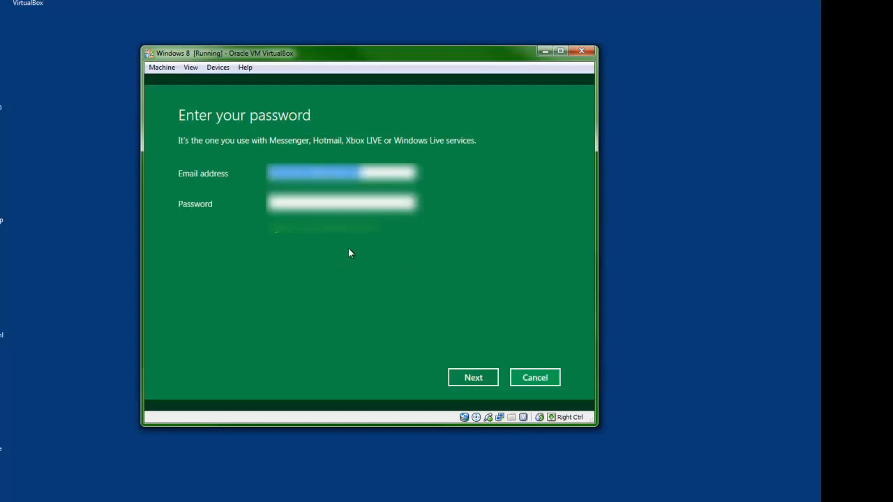
left_click(334, 203)
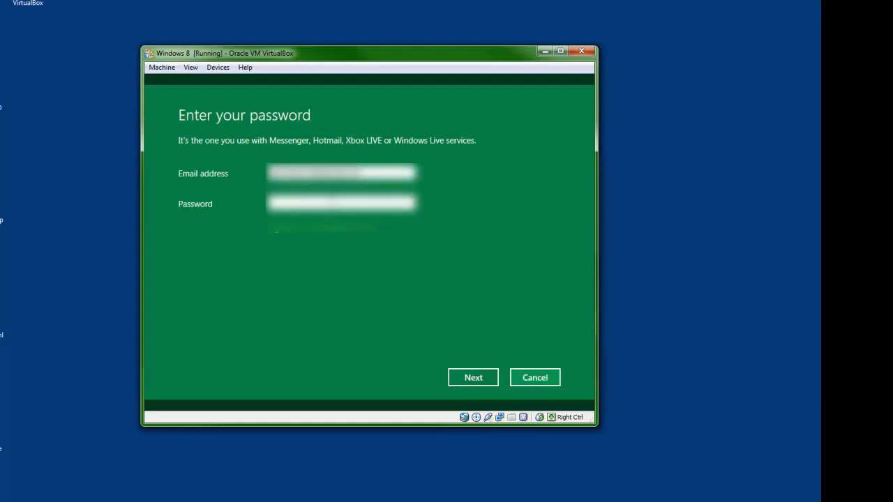
type("************")
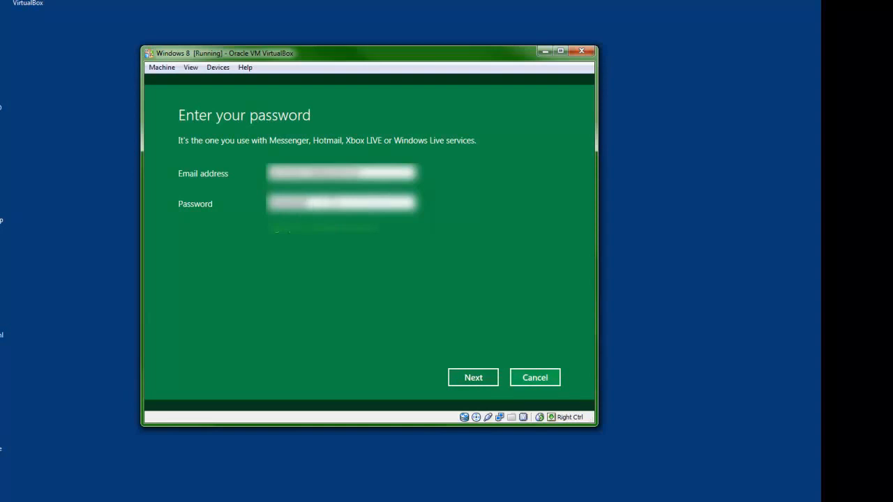
type("*********")
left_click(473, 383)
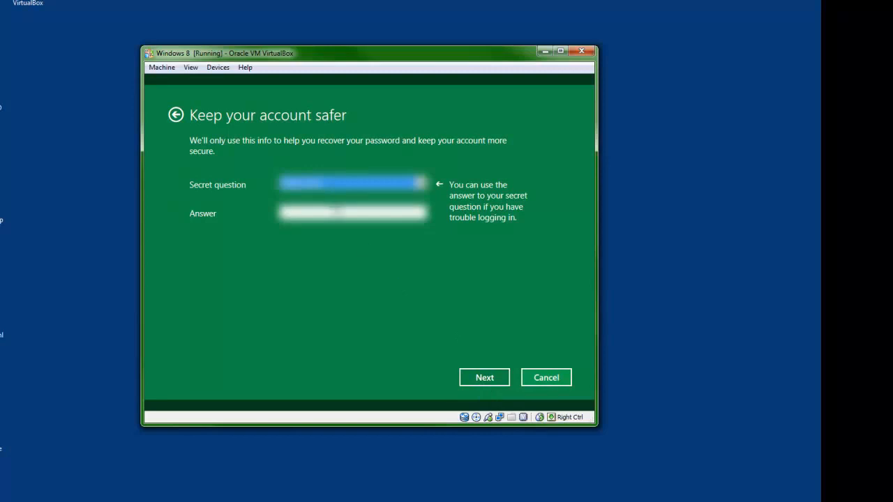
Step: Pick a secret question from the dropdown, type its answer, and submit the security info
left_click(349, 184)
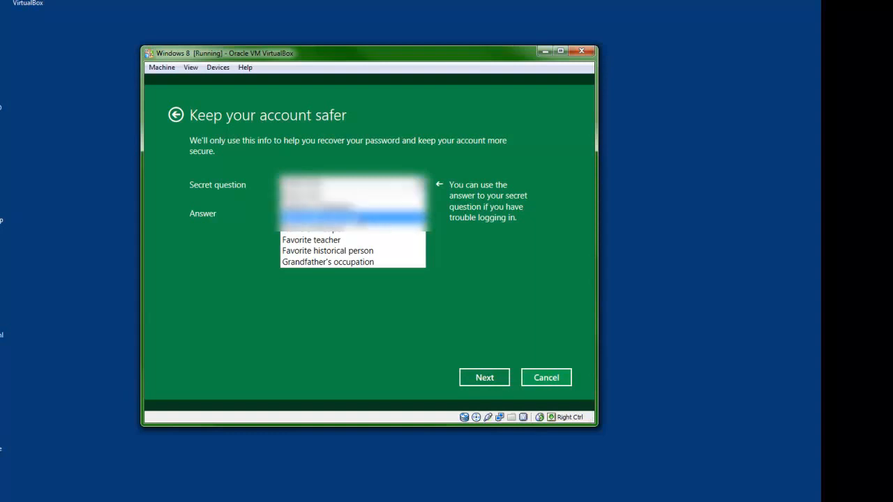
left_click(355, 218)
left_click(355, 213)
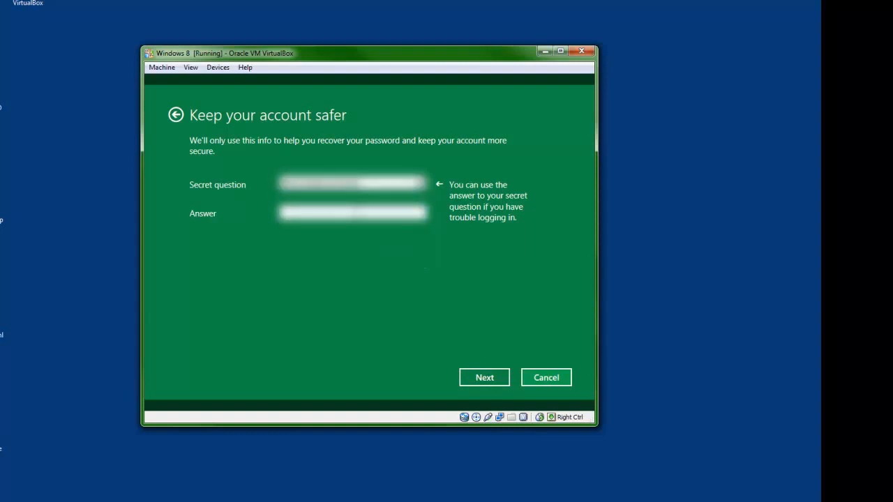
type("???????")
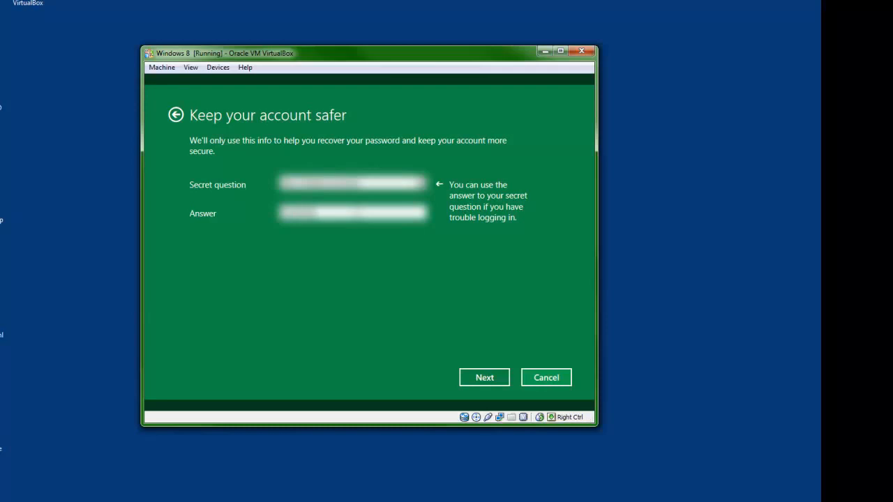
left_click(476, 377)
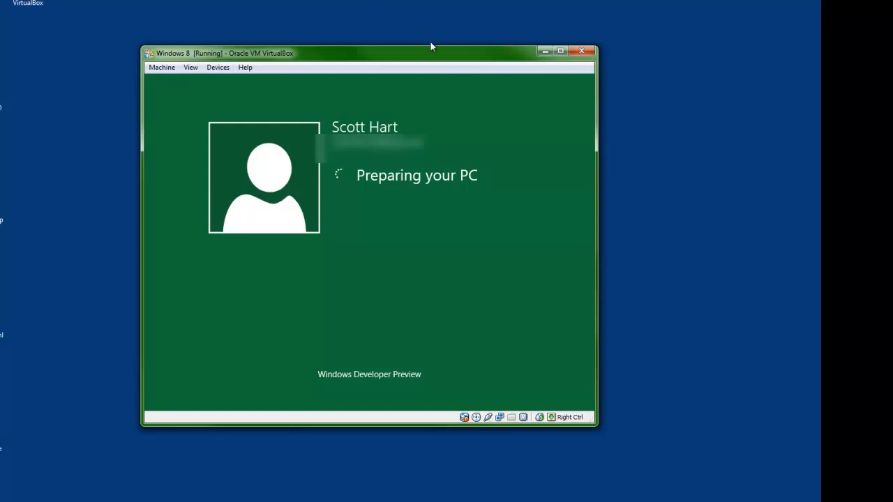
Step: Scroll the Metro Start screen, open the Desktop tile, then go back to the Start screen
left_click_drag(435, 46, 469, 63)
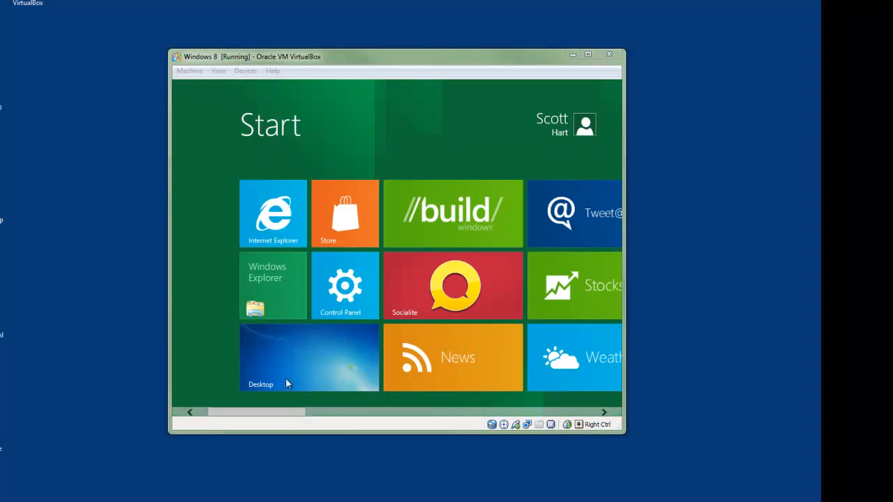
left_click_drag(283, 413, 258, 411)
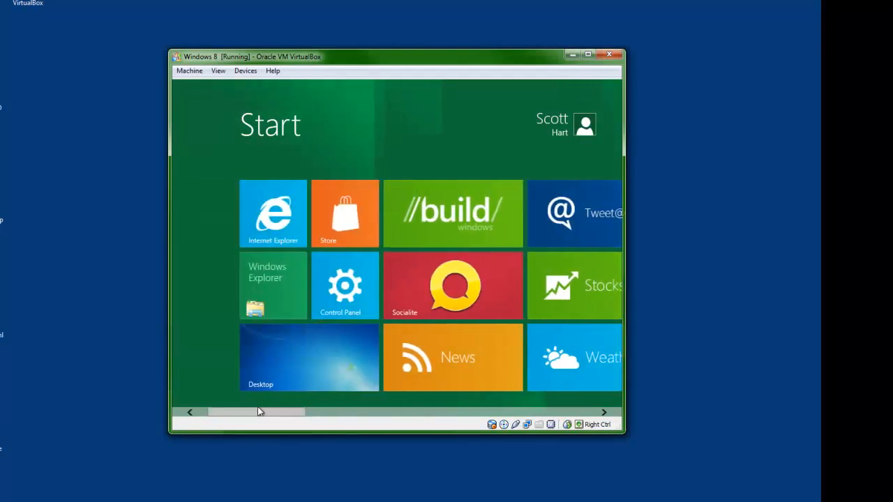
left_click(304, 371)
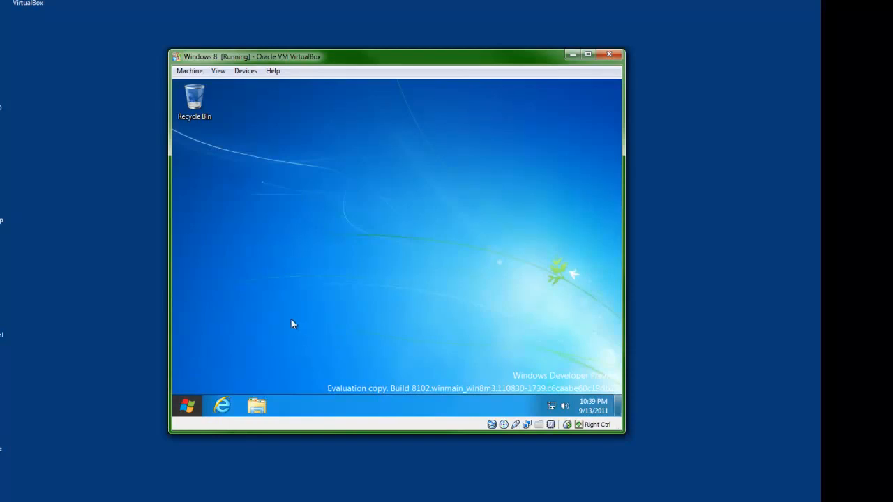
left_click(190, 413)
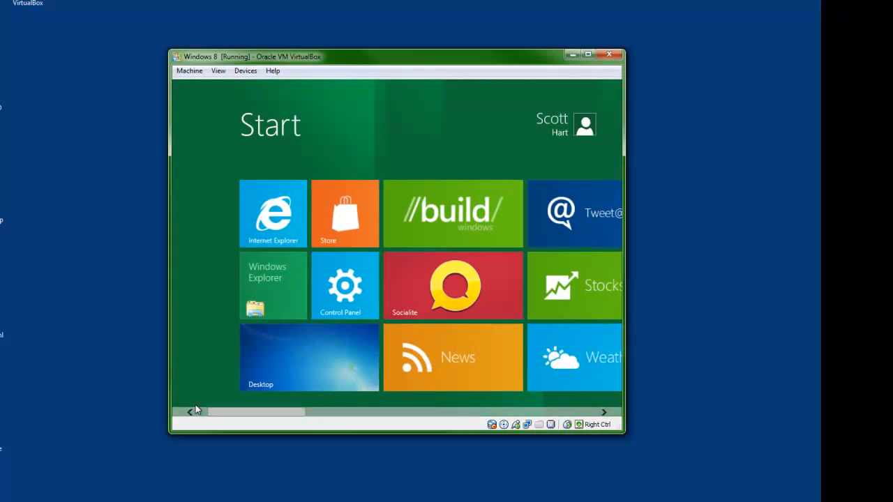
left_click_drag(259, 413, 225, 440)
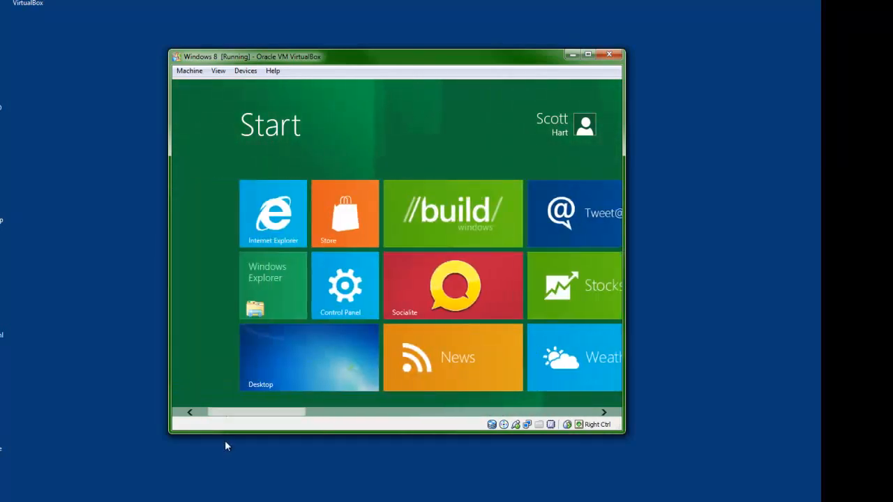